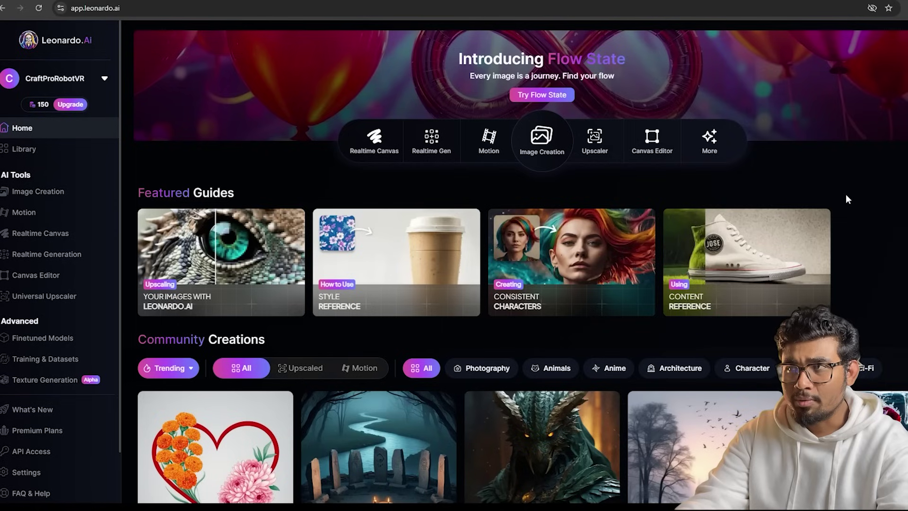
- Generate a set of images in Leonardo.Ai's image creation tool from the prompt "a modern sci fi gun with blue and red accent light"
mouse_move(41, 110)
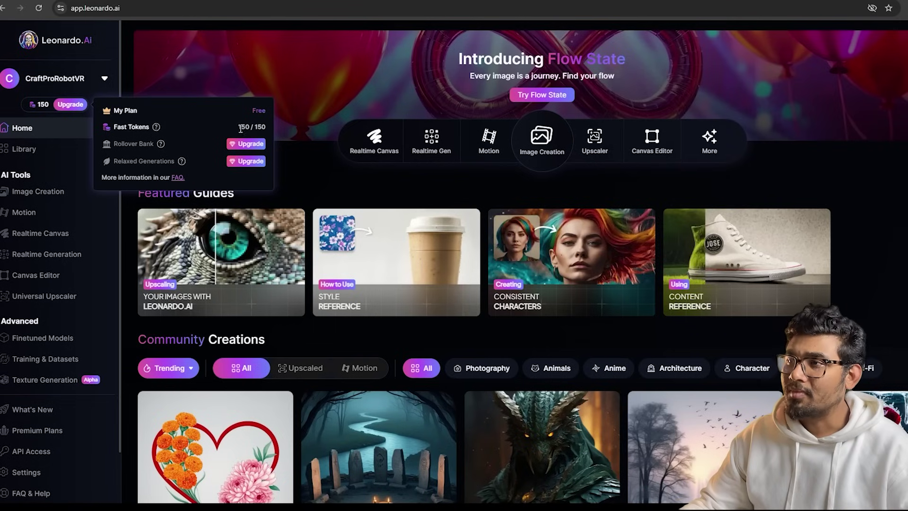
left_click(534, 155)
type("a")
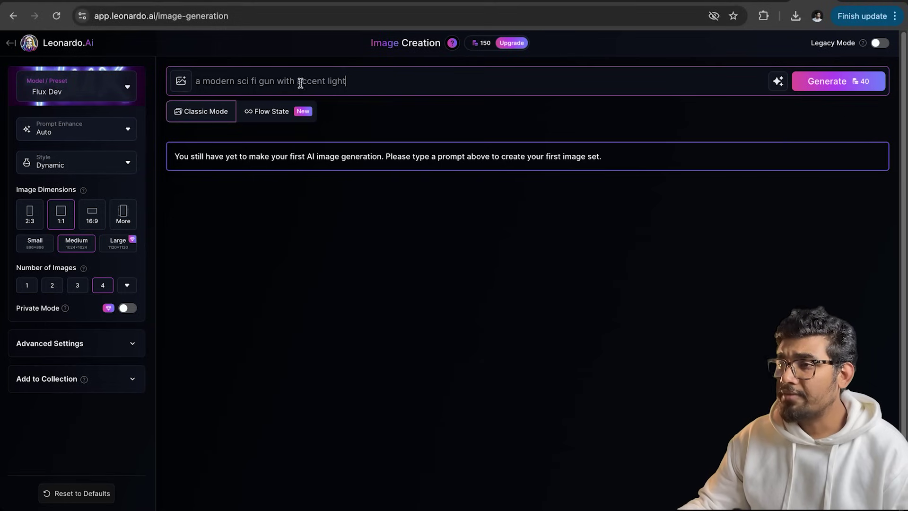
type("bl")
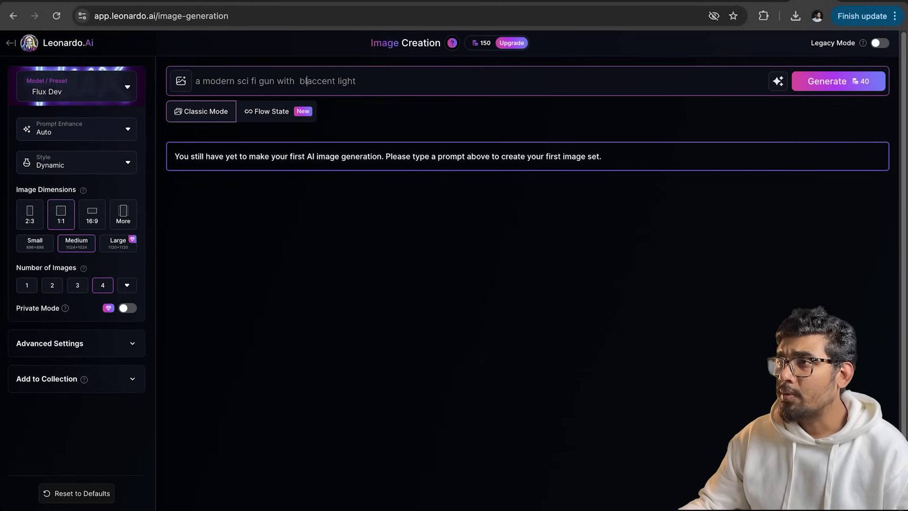
type("red")
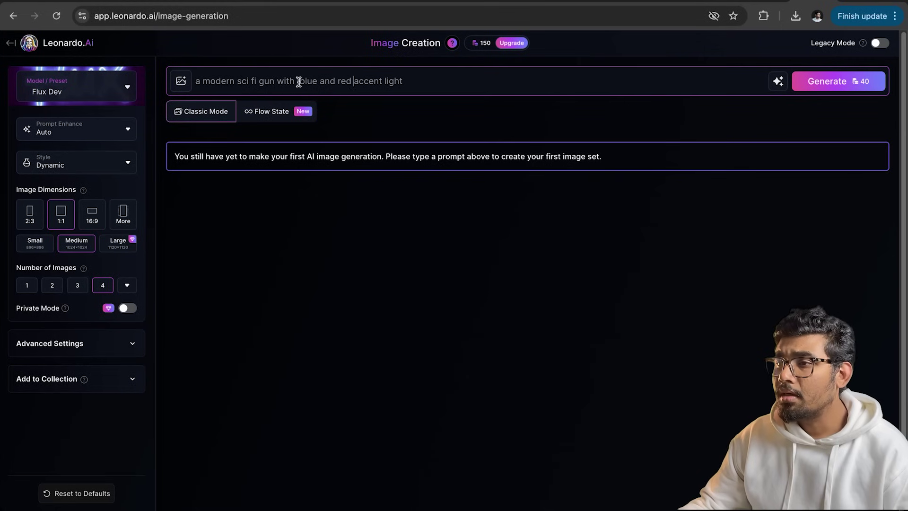
key("Return")
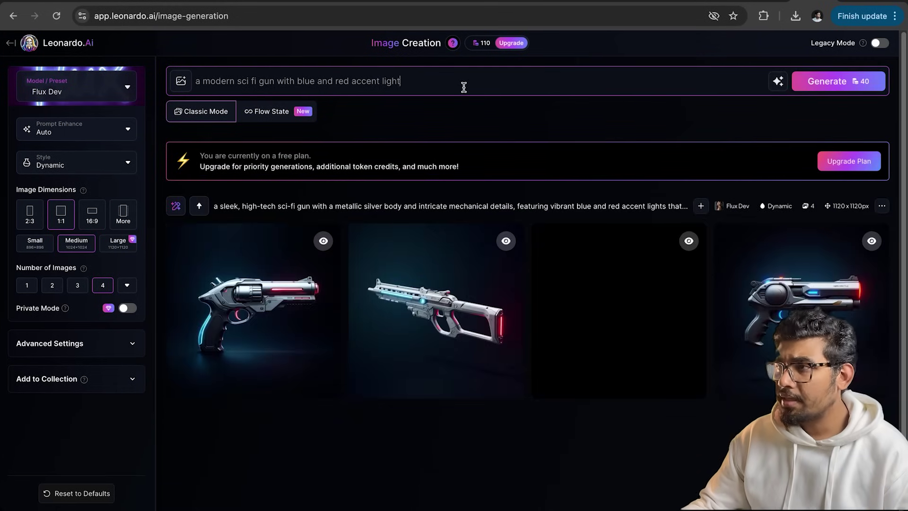
mouse_move(468, 308)
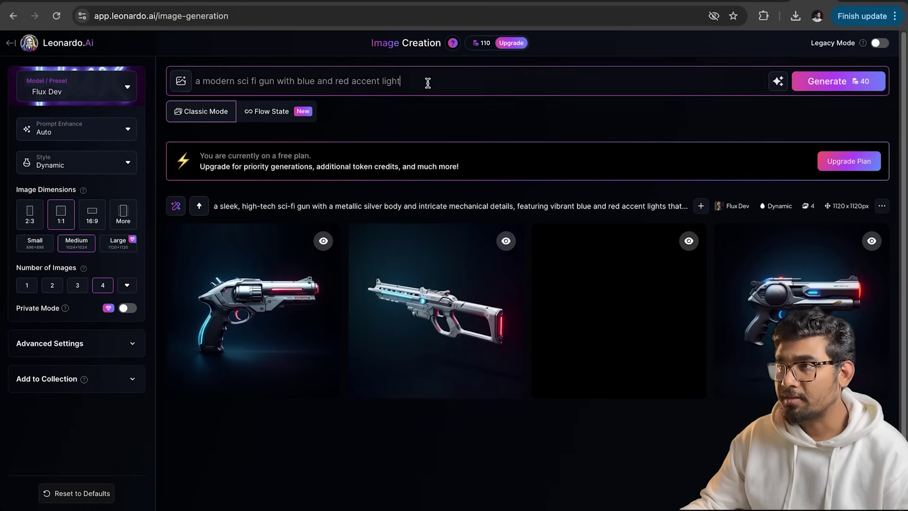
- Copy the whole image prompt and paste it into a new chat in DeepSeek
left_click_drag(400, 81, 278, 70)
key("super+c")
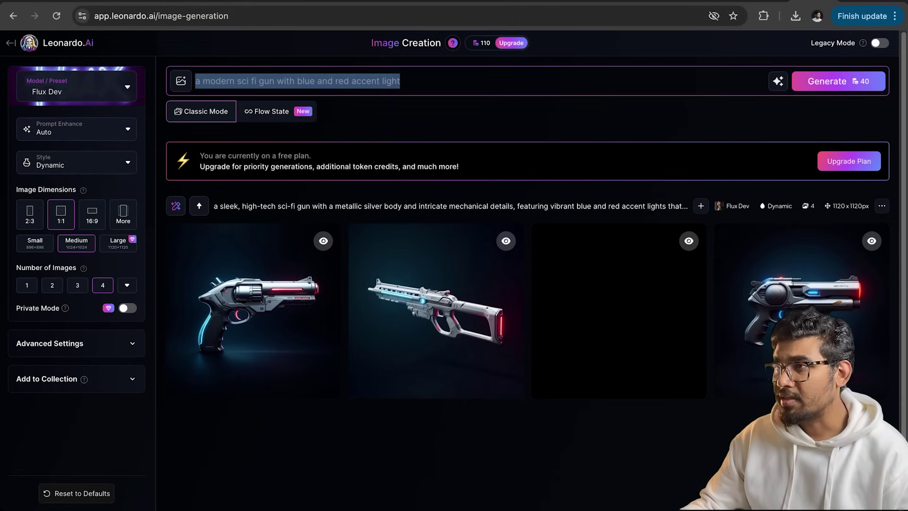
left_click(685, 3)
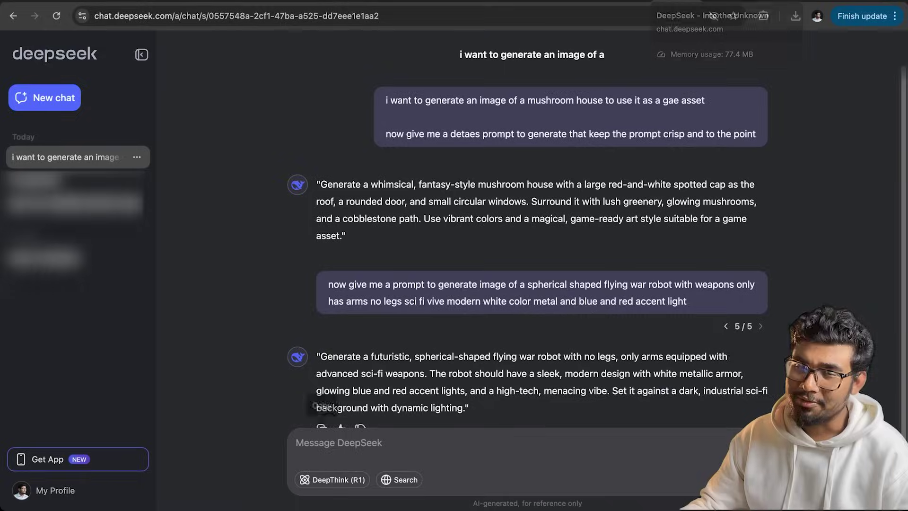
left_click(40, 99)
key("super+v")
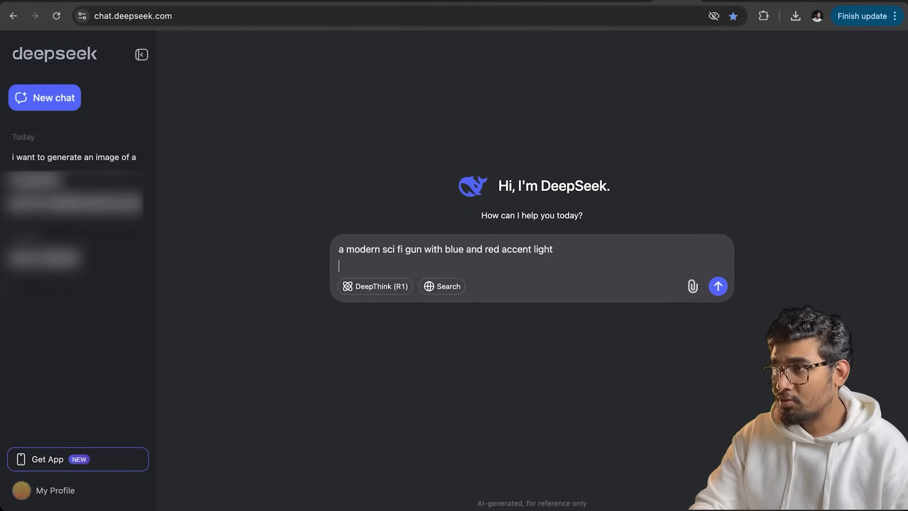
- Insert "(big)" after "gun", add "enhance this prompt for a text to image based ai model to get better result." and send the message
key("shift+Return")
key("shift+Return")
type("enhance this prompt for a text t")
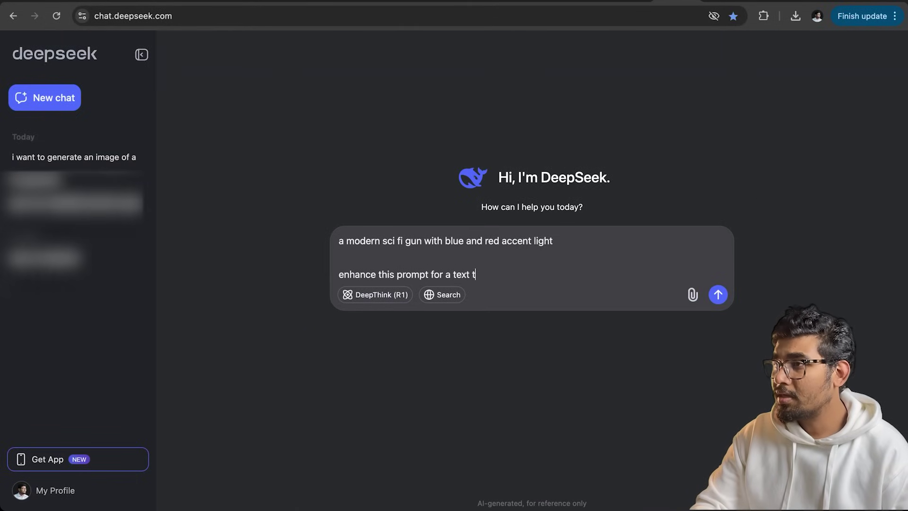
type("o image based ai model to get better result.")
left_click(420, 242)
type("(big)")
key("Return")
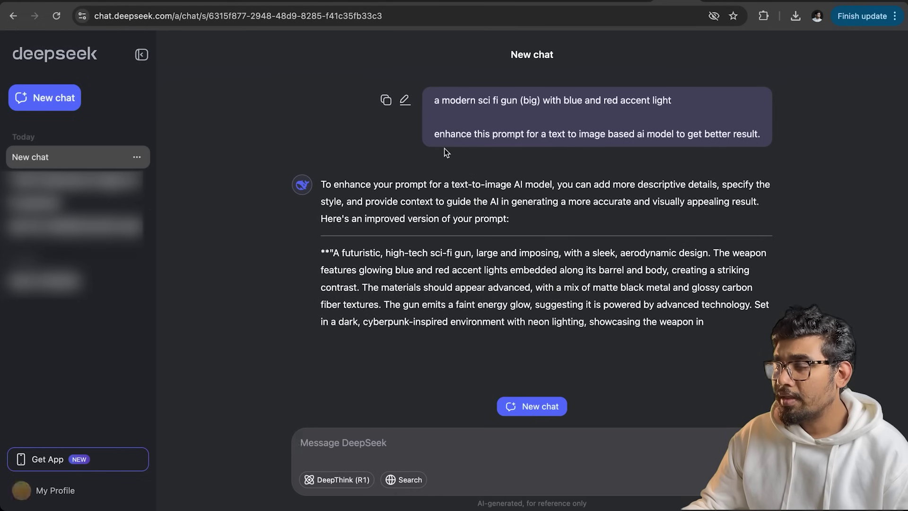
- Copy DeepSeek's enhanced prompt, replace the Leonardo.Ai prompt with it and generate new images
left_click_drag(318, 197, 588, 303)
key("ctrl+c")
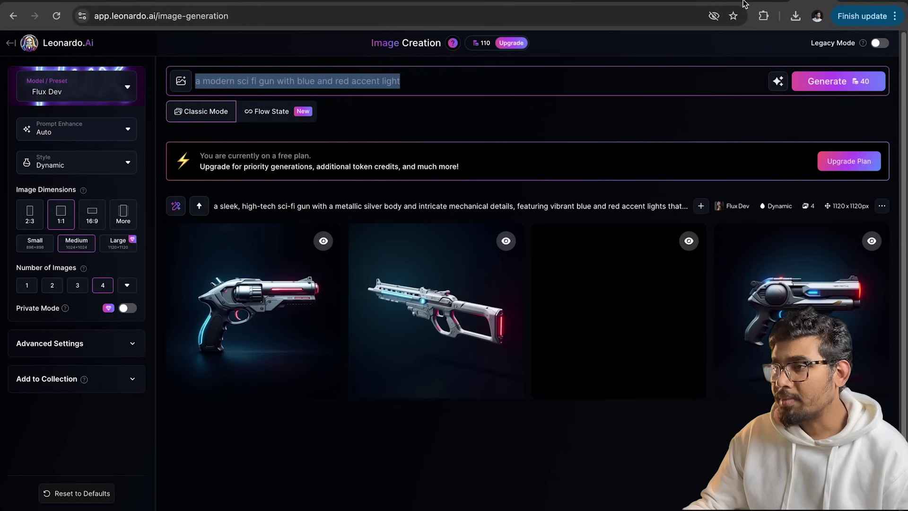
left_click(388, 86)
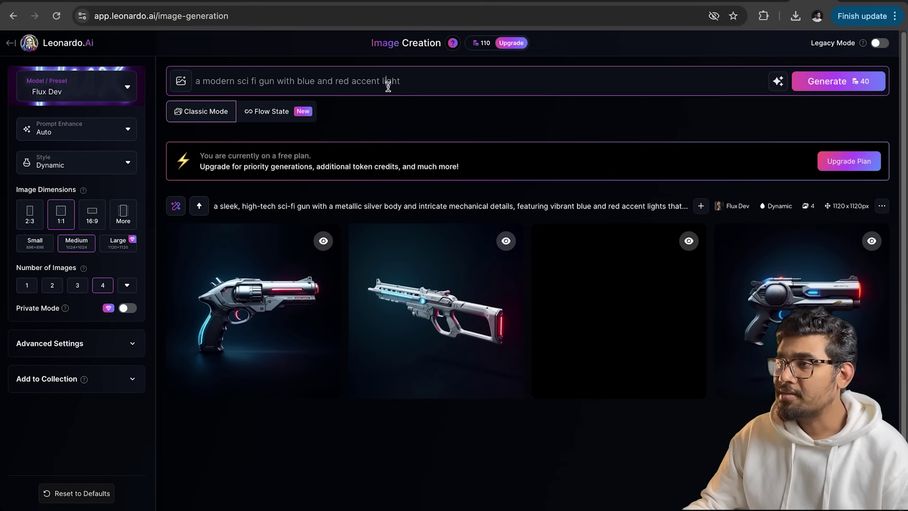
key("ctrl+v")
left_click(827, 146)
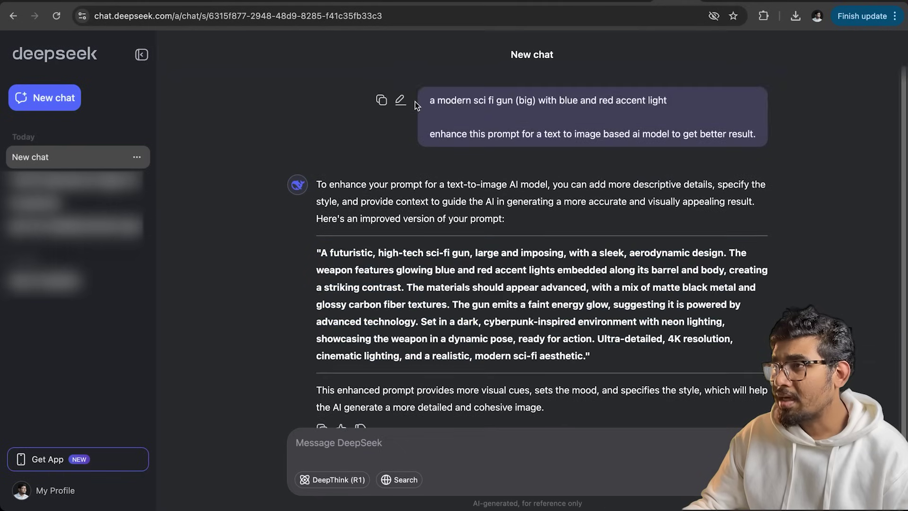
- Back in DeepSeek, edit the sent message to ask for a "white metalic gun (big)" and resend it
left_click(400, 100)
left_click(395, 101)
type("white metal")
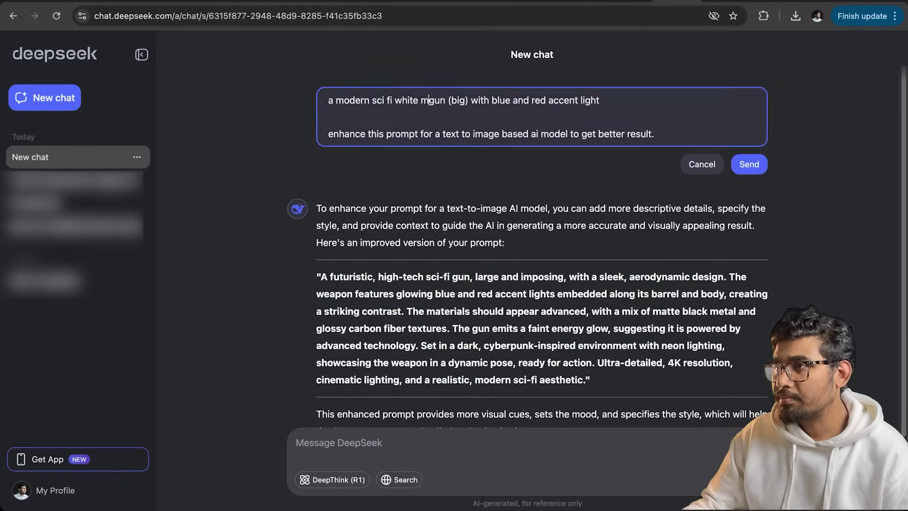
type("ic")
left_click(741, 164)
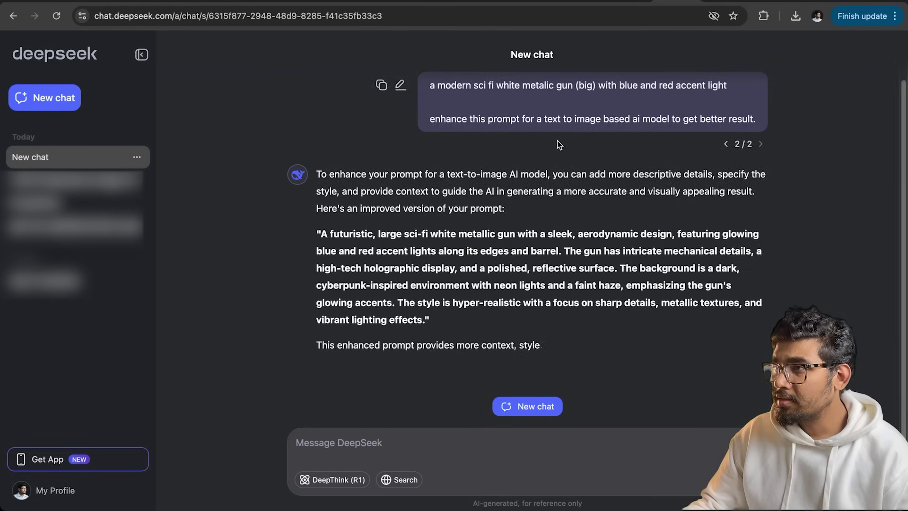
- Copy the revised white metallic gun prompt, replace the existing prompt in Leonardo.Ai with it and generate images
left_click_drag(321, 216, 425, 303)
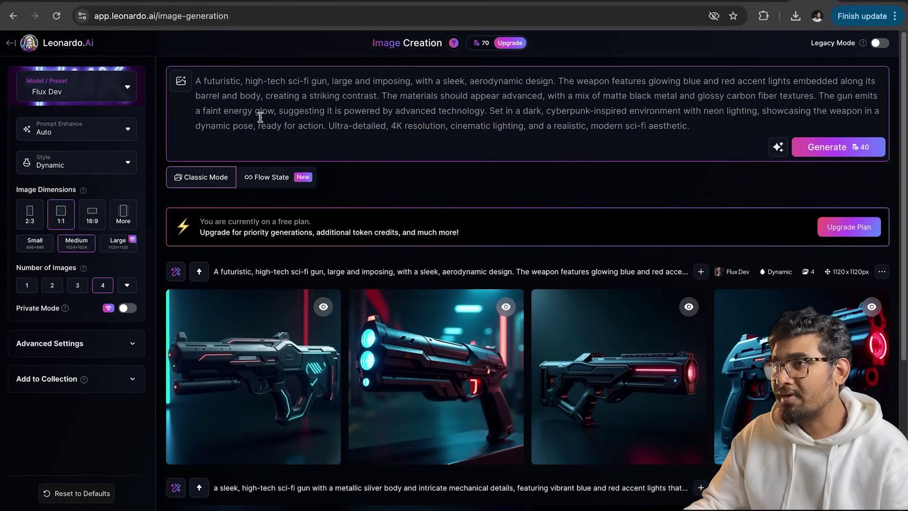
key("ctrl+a")
key("ctrl+v")
left_click(836, 147)
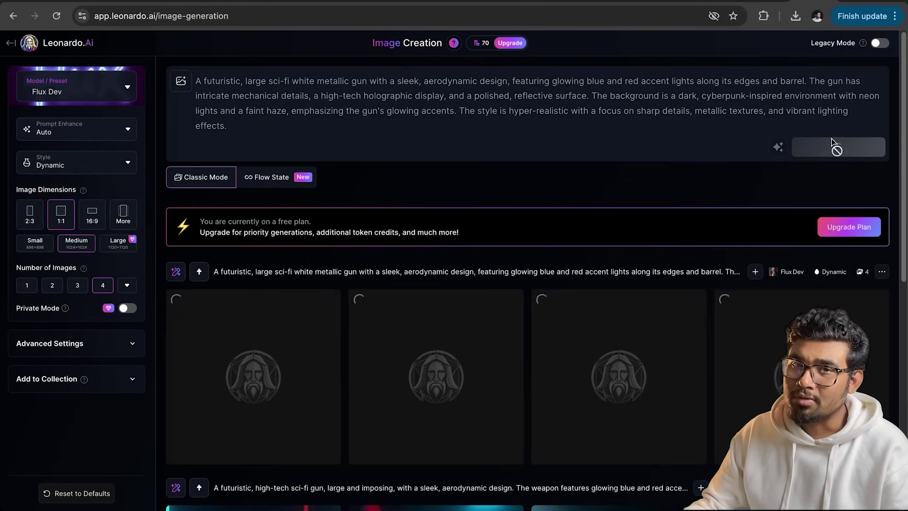
mouse_move(486, 46)
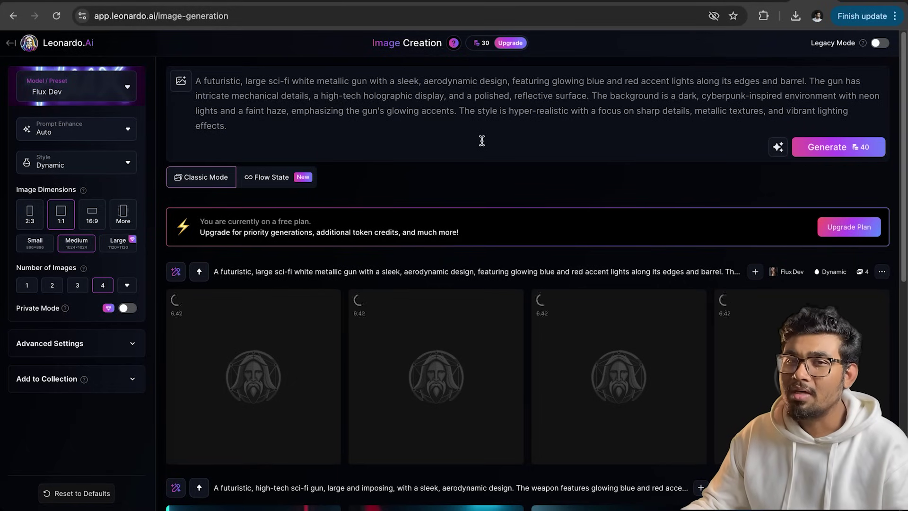
- Compare the generated gun images and download the white pistol with the glowing blue hexagonal emblem
scroll(481, 140, "down", 7)
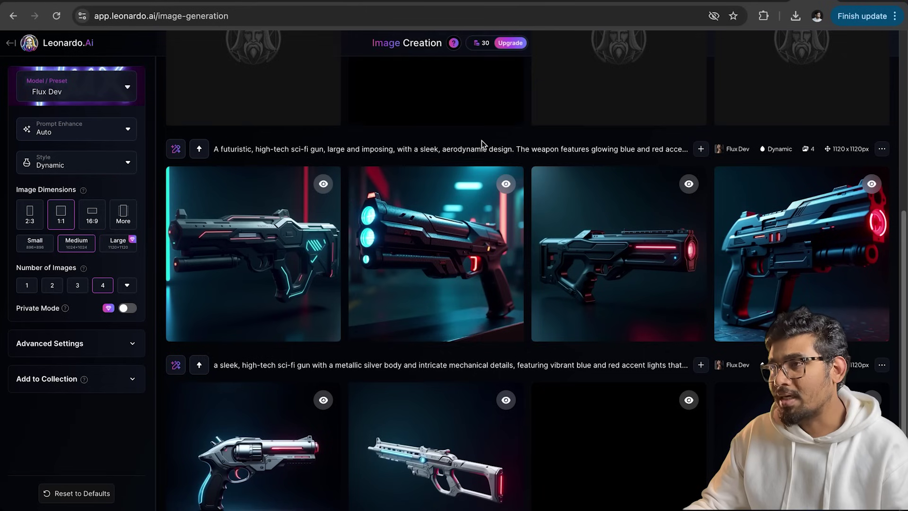
scroll(484, 154, "up", 4)
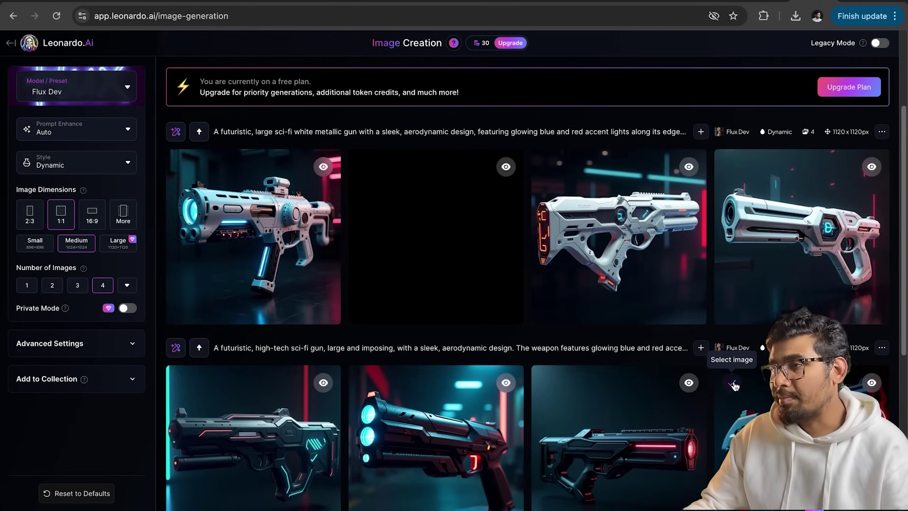
left_click(746, 221)
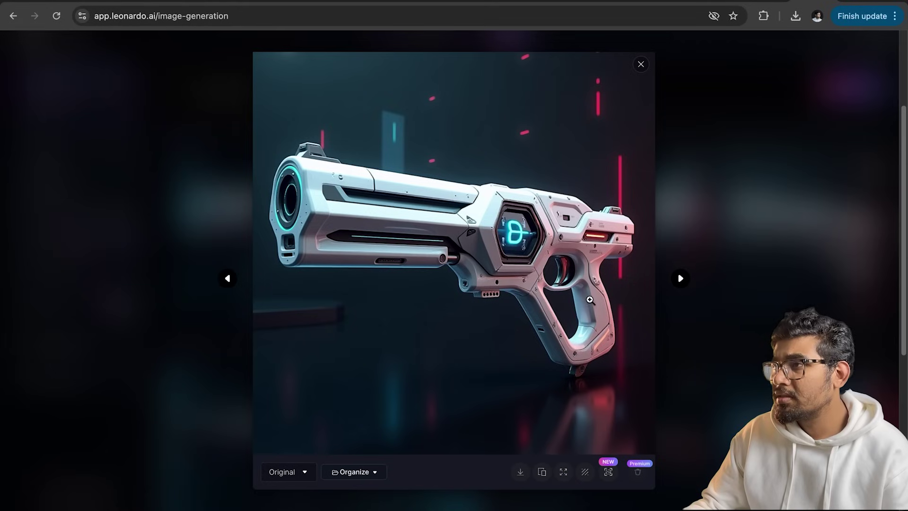
left_click(609, 472)
left_click(651, 226)
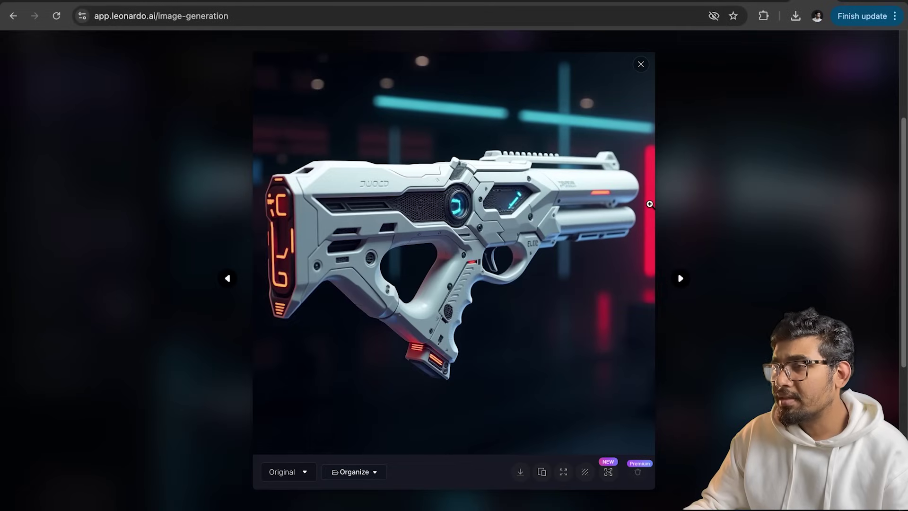
left_click(640, 65)
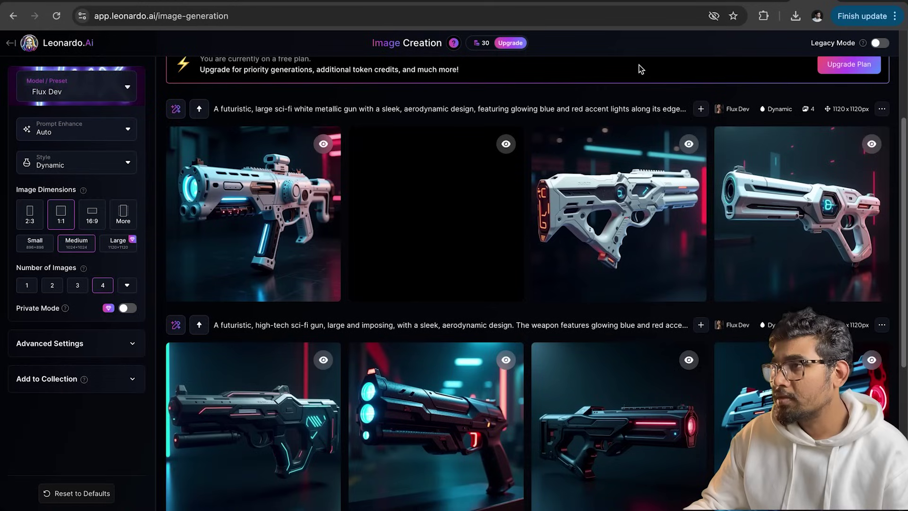
left_click(774, 203)
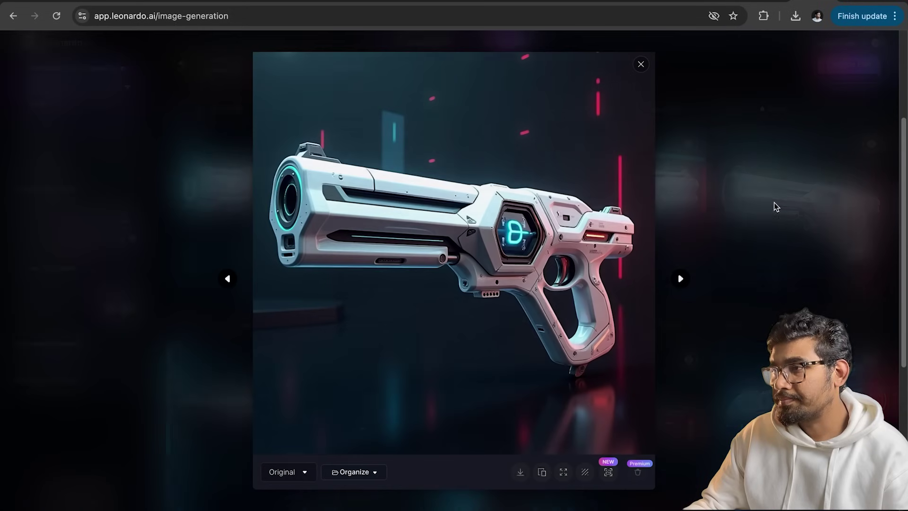
left_click(520, 471)
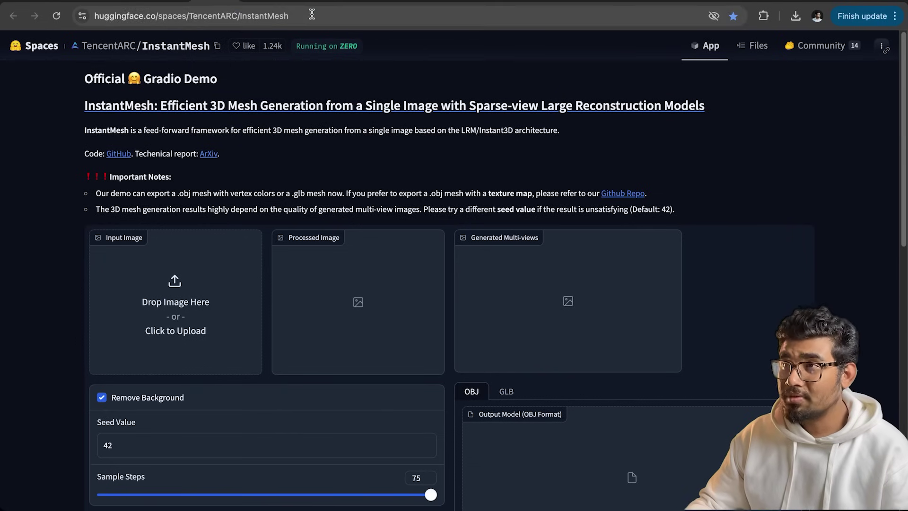
- Switch to the InstantMesh space on Hugging Face and upload the downloaded Flux_Dev gun JPEG from the Video 02 folder as input image
left_click(166, 19)
left_click(19, 123)
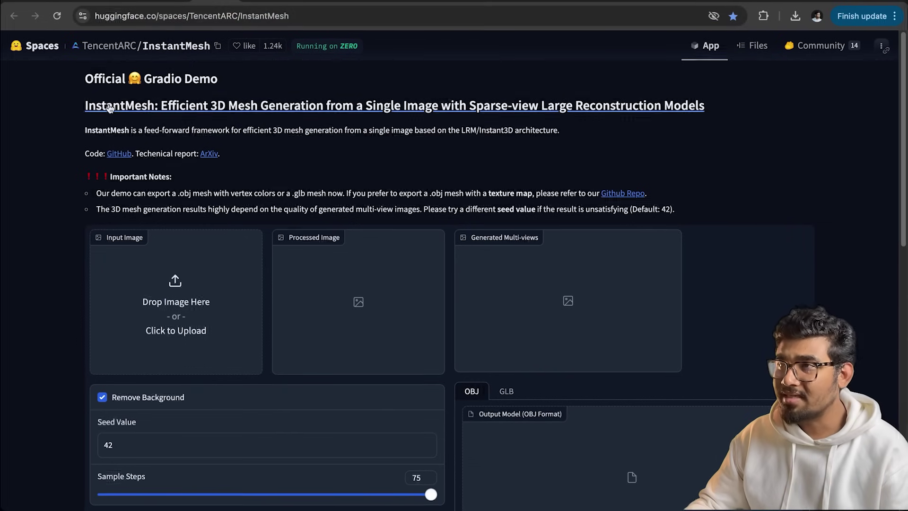
left_click(166, 315)
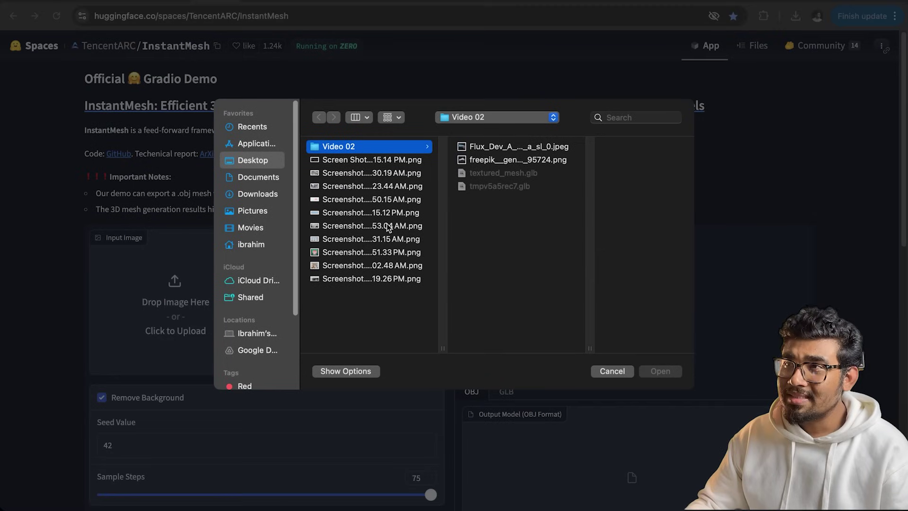
left_click(474, 148)
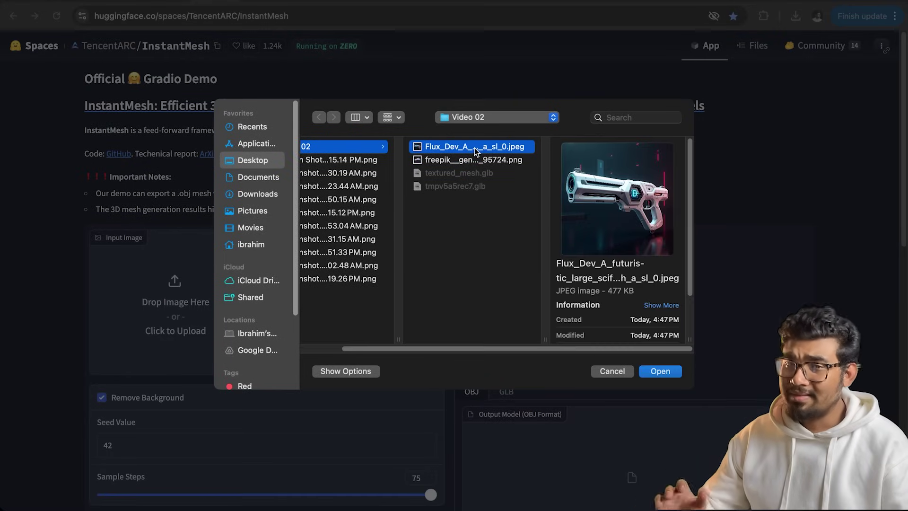
double_click(418, 147)
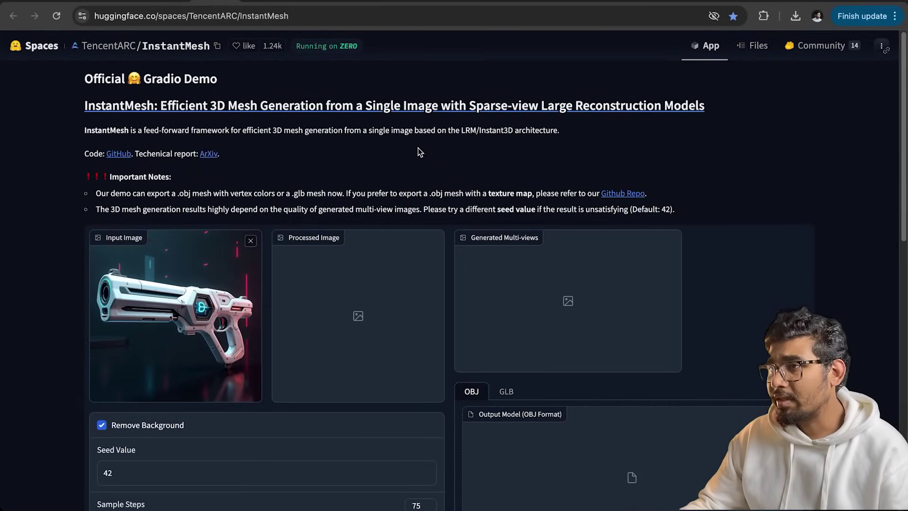
- Generate the 3D mesh from the uploaded gun image with the default settings and check the multi-view and model outputs
scroll(356, 142, "down", 2)
scroll(180, 371, "down", 2)
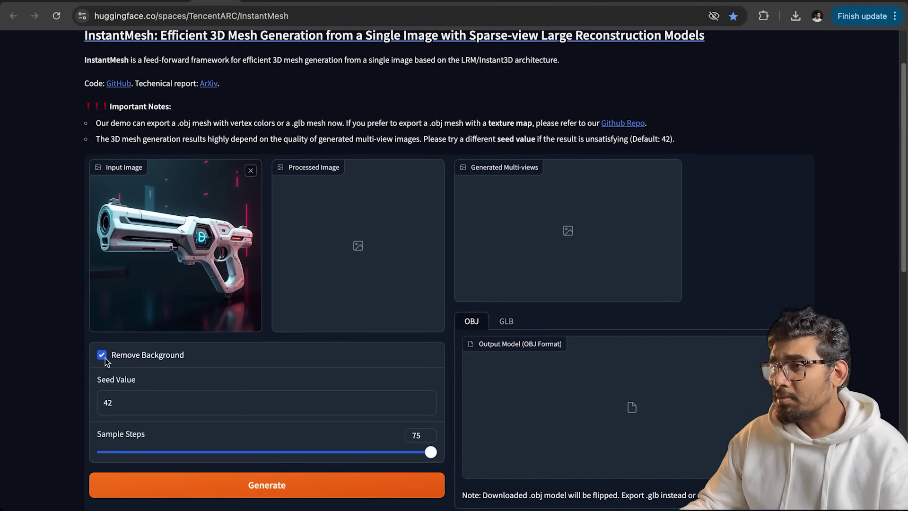
left_click(261, 487)
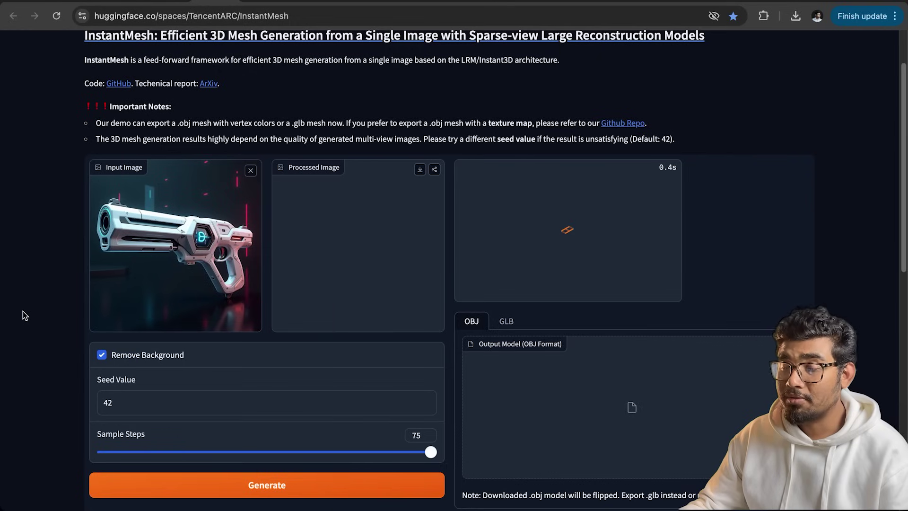
scroll(24, 314, "up", 2)
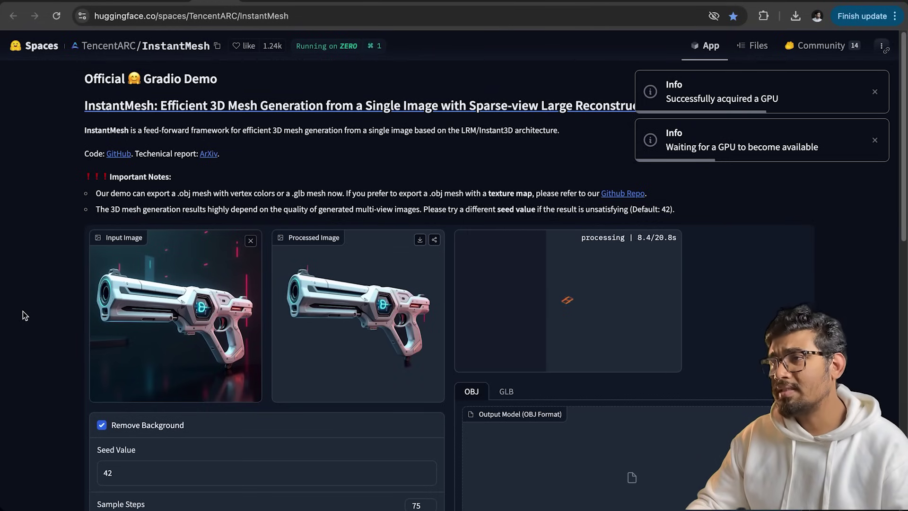
scroll(147, 316, "down", 1)
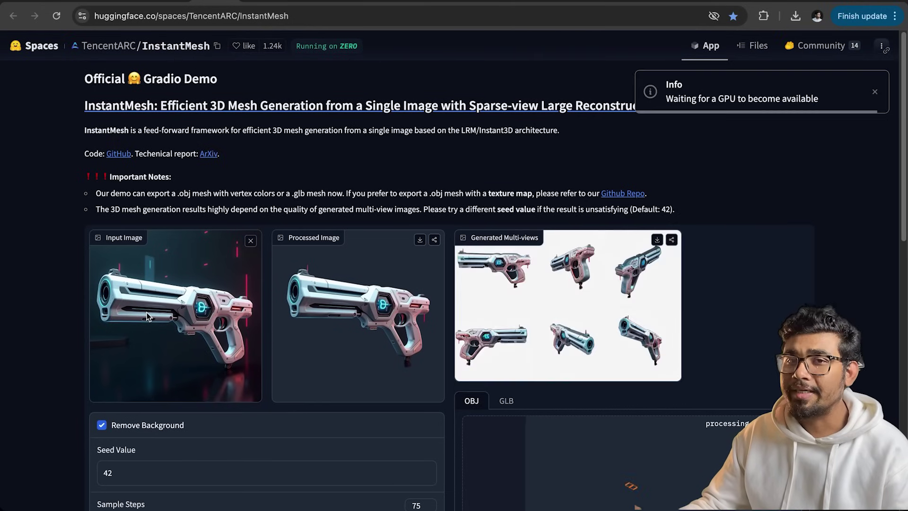
scroll(843, 296, "down", 3)
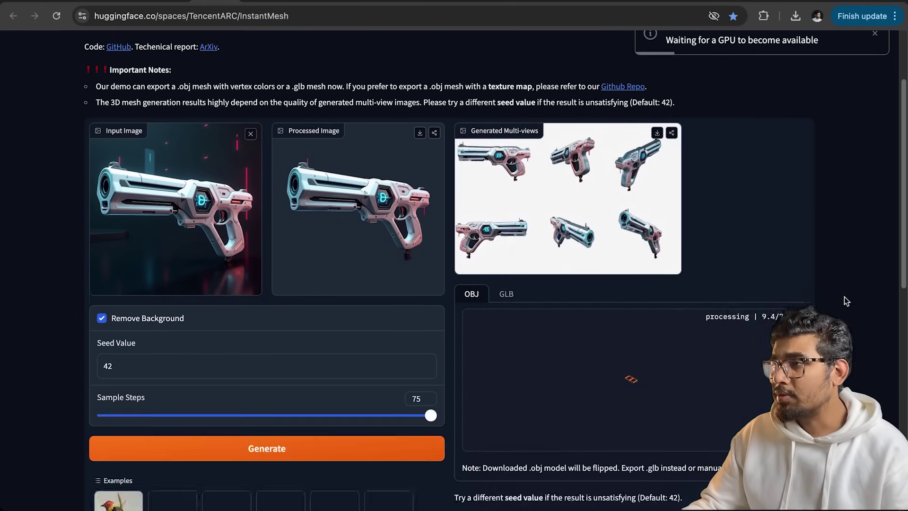
- Inspect the generated OBJ gun mesh from different angles in the output viewer
scroll(648, 371, "up", 5)
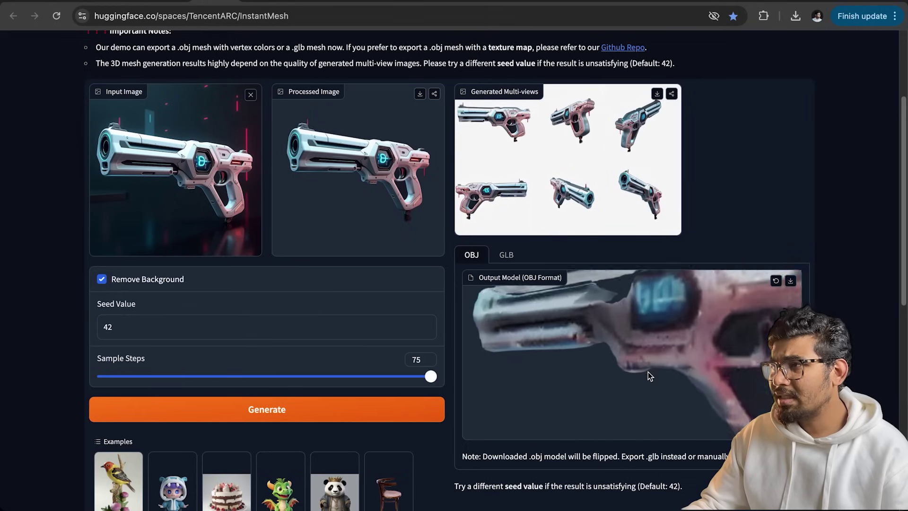
scroll(646, 368, "down", 5)
left_click_drag(647, 364, 581, 308)
- Download the GLB version of the generated gun model into a new folder named Gun inside Video 02
left_click(506, 254)
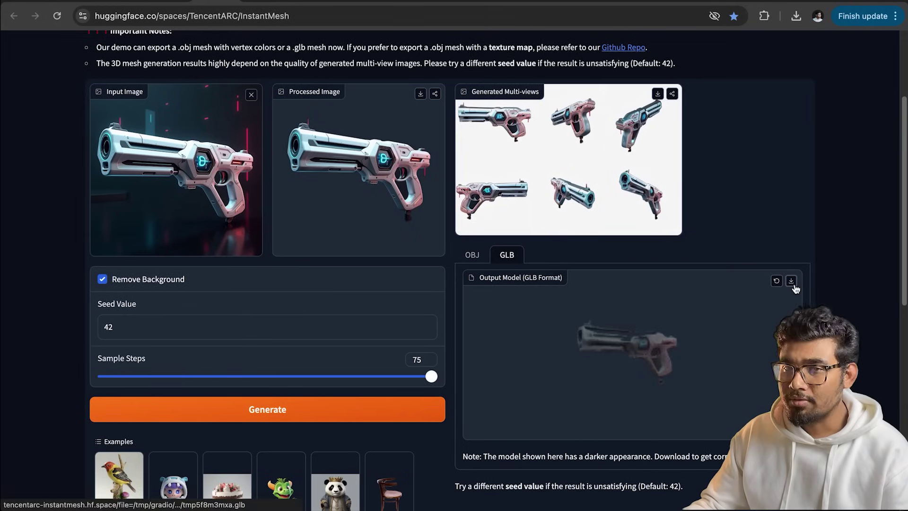
left_click(790, 281)
left_click(305, 396)
type("Gun")
key("Return")
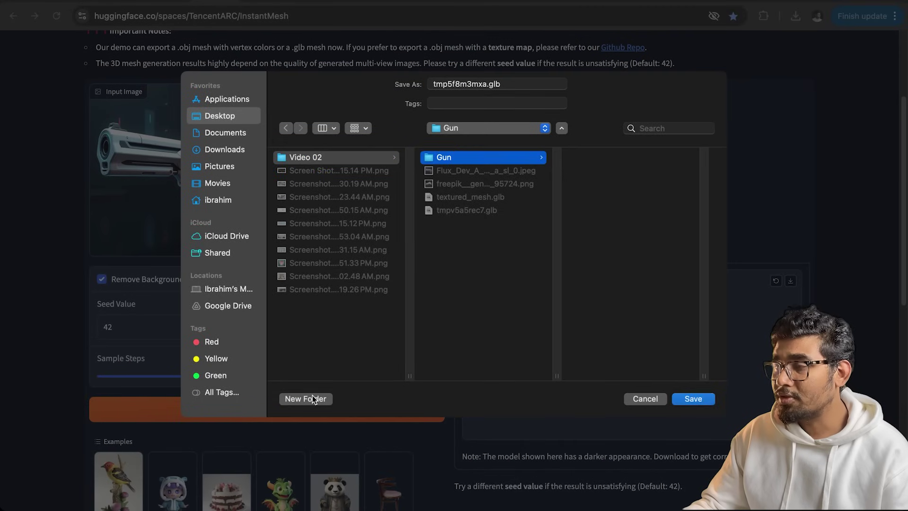
key("Return")
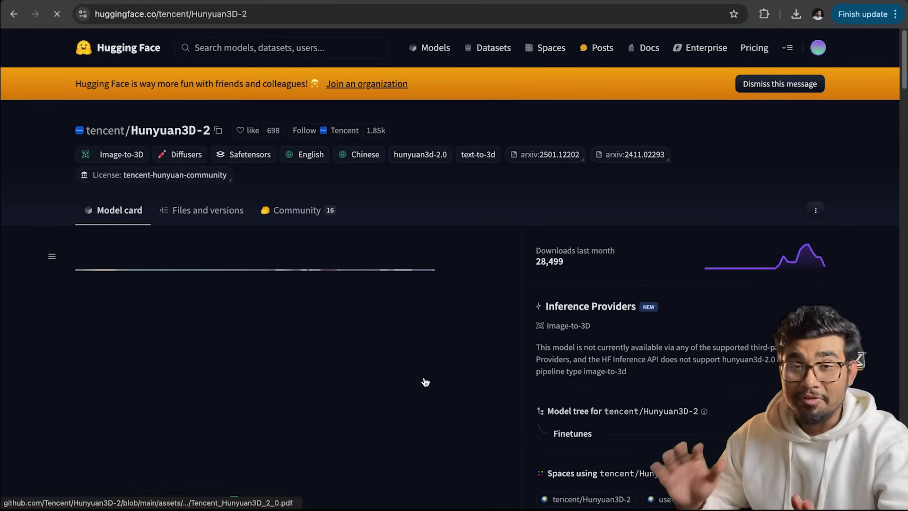
- Open the Hunyuan3D-2 demo space from its model page and upload the Flux_Dev gun JPEG from Video 02 as image prompt
scroll(283, 317, "down", 2)
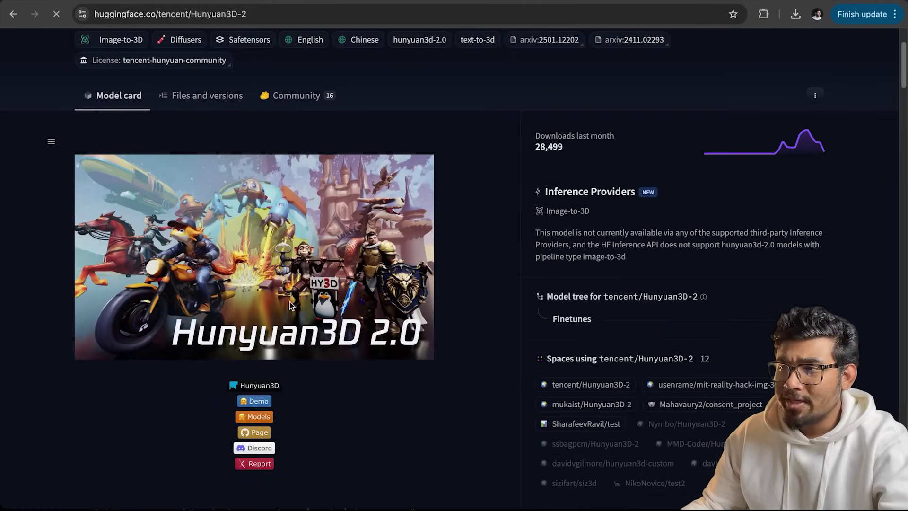
left_click(260, 402)
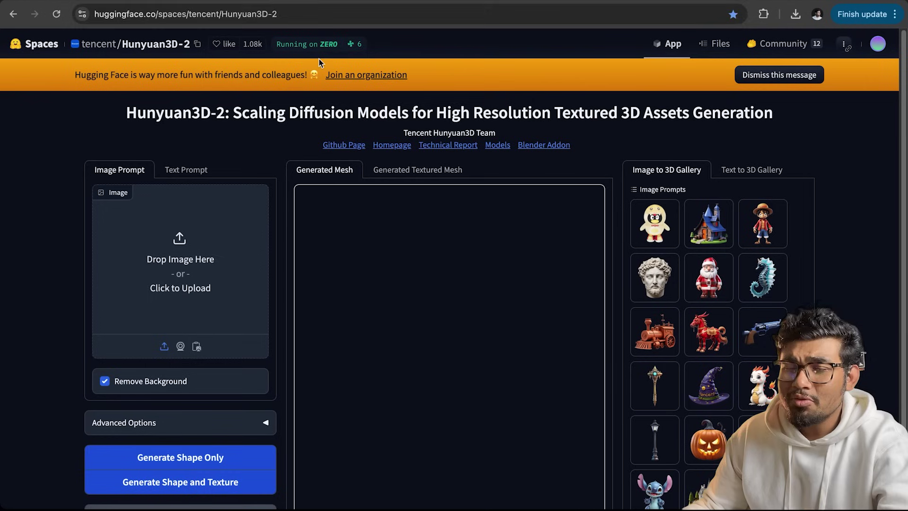
left_click(298, 7)
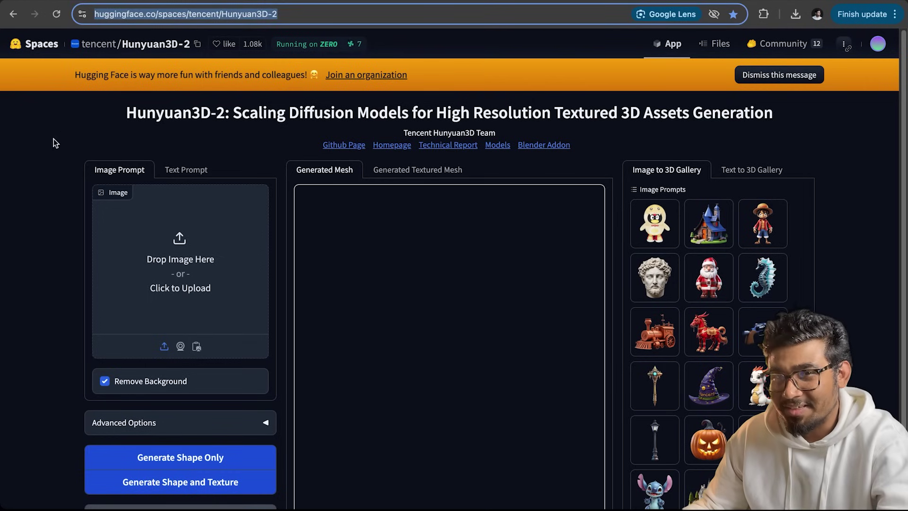
left_click(111, 244)
left_click(502, 159)
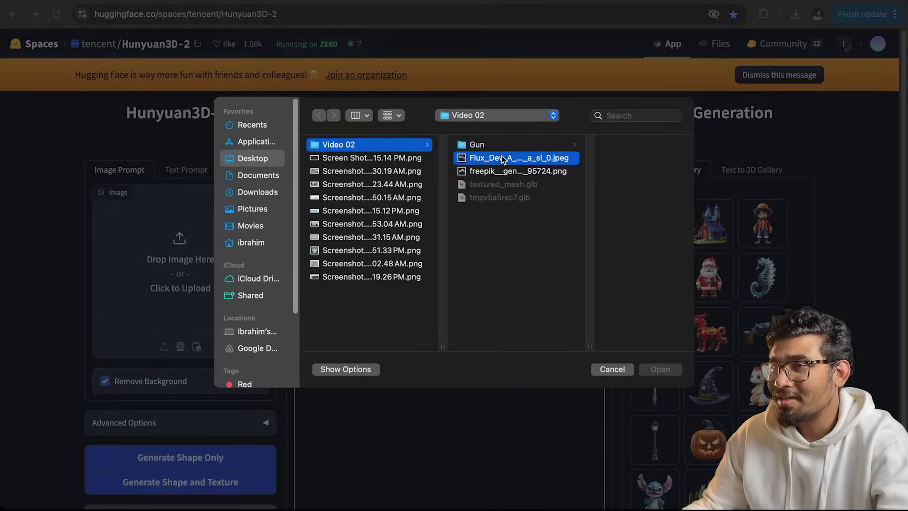
double_click(503, 159)
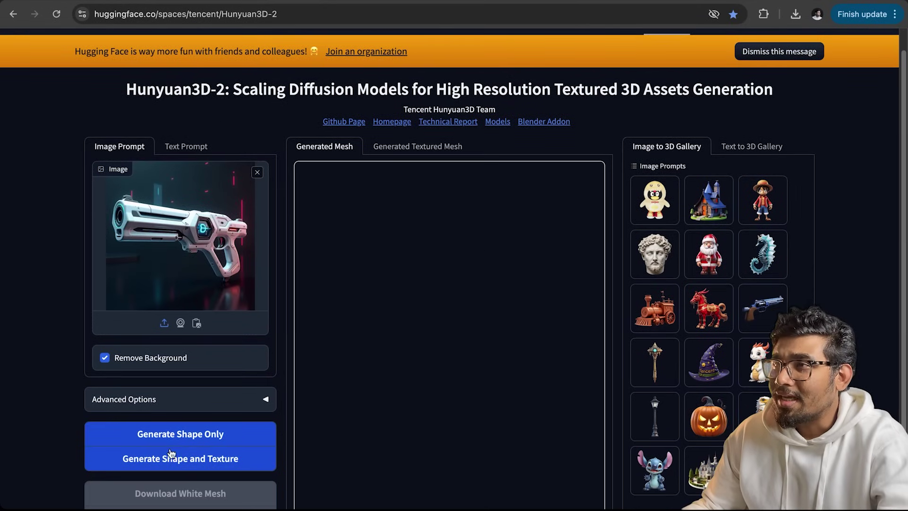
- Generate the gun's shape and texture from the uploaded image and inspect the untextured mesh
left_click(159, 458)
scroll(325, 333, "up", 1)
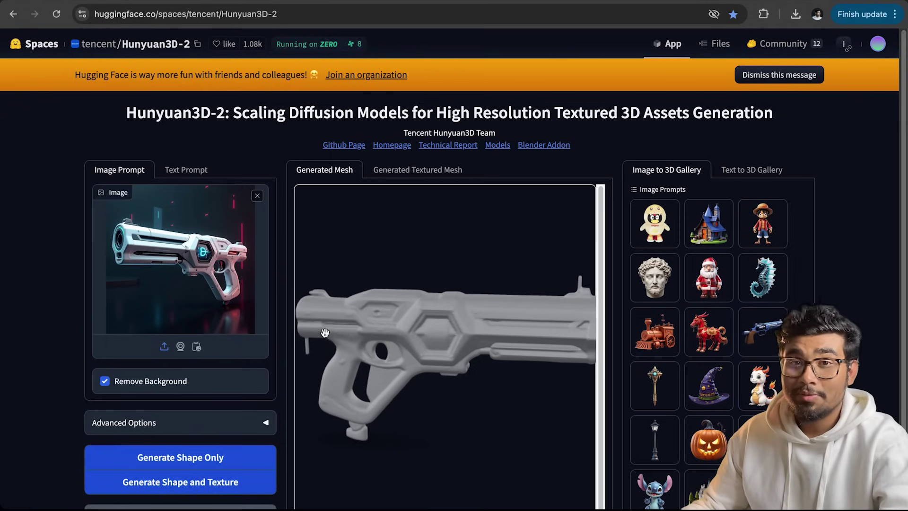
left_click_drag(422, 361, 365, 323)
- Inspect the generated textured gun mesh and download the resulting model
left_click(418, 171)
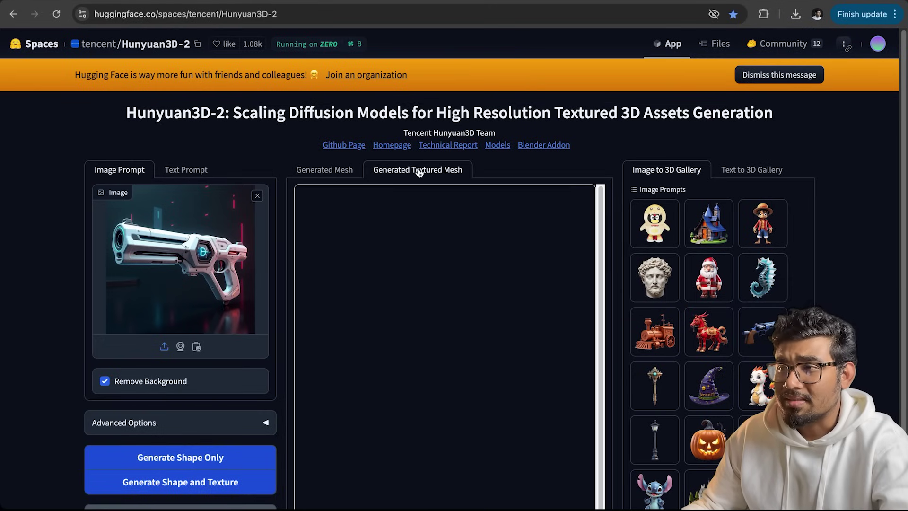
left_click_drag(409, 329, 464, 374)
scroll(215, 471, "down", 2)
left_click(214, 467)
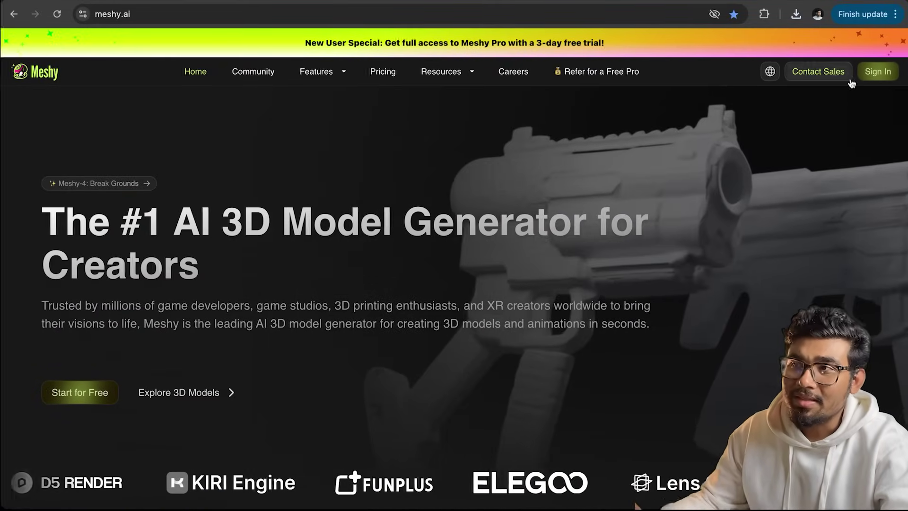
- Sign in to Meshy with the Google account
left_click(875, 71)
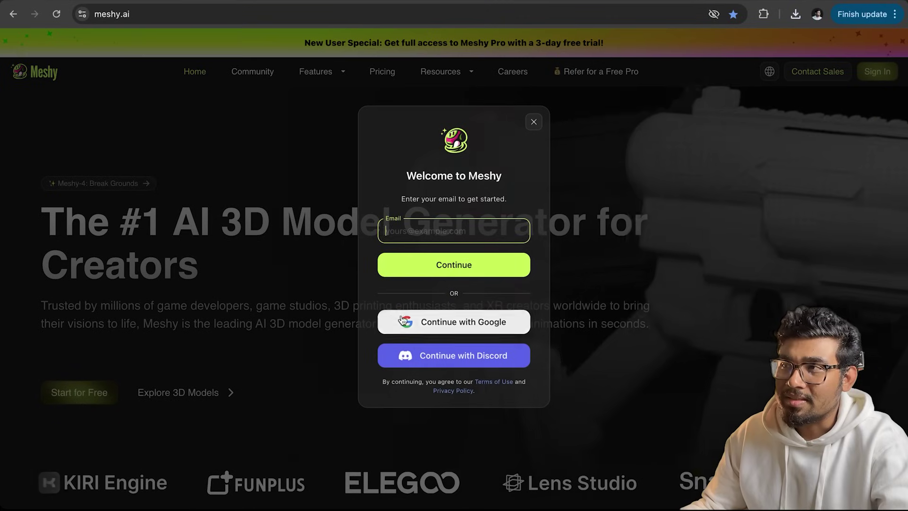
left_click(422, 320)
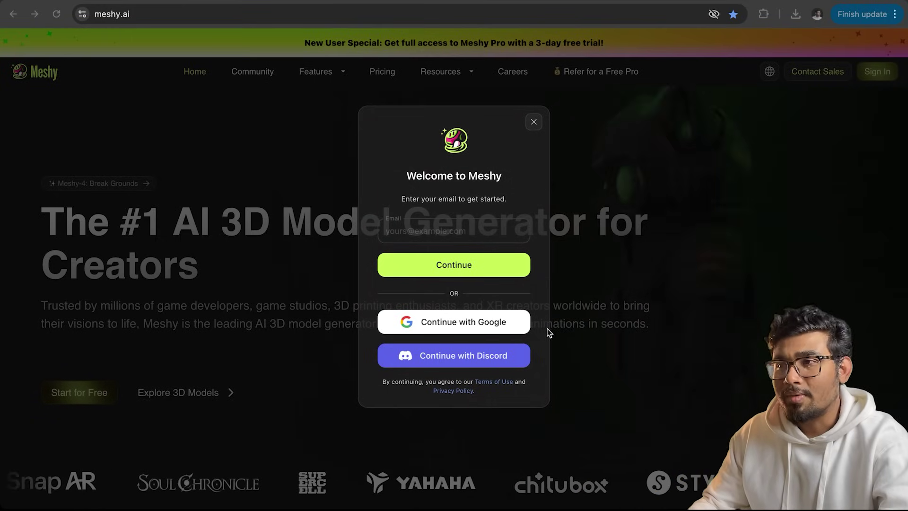
left_click(435, 231)
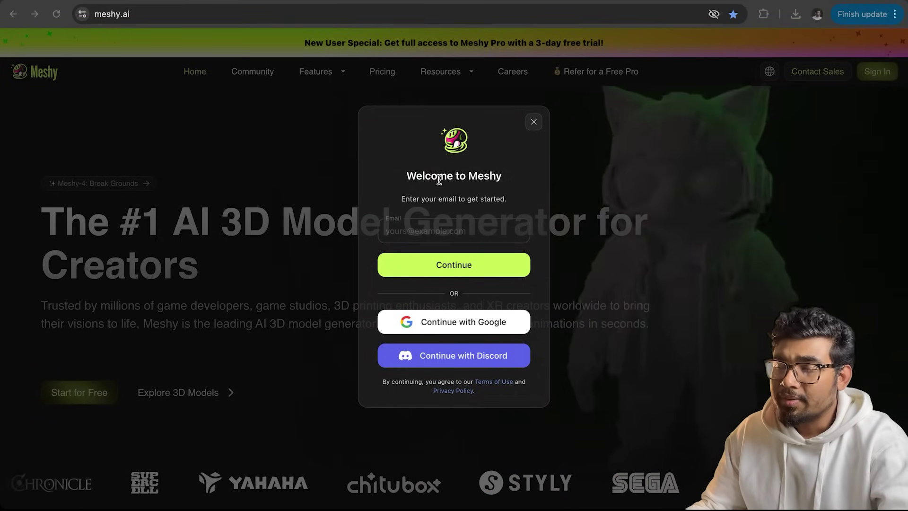
left_click(493, 324)
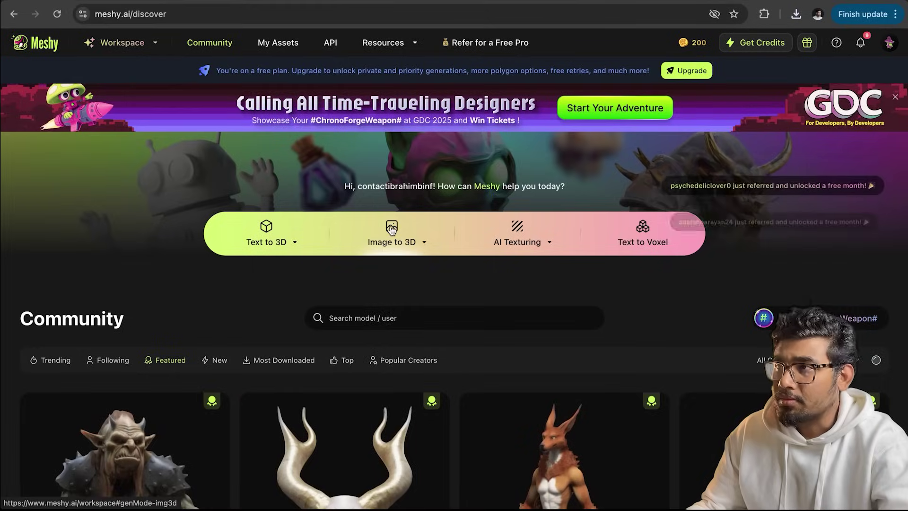
- Generate Image to 3D drafts from the Flux_Dev gun JPEG in Video 02 and select the second draft
left_click(390, 228)
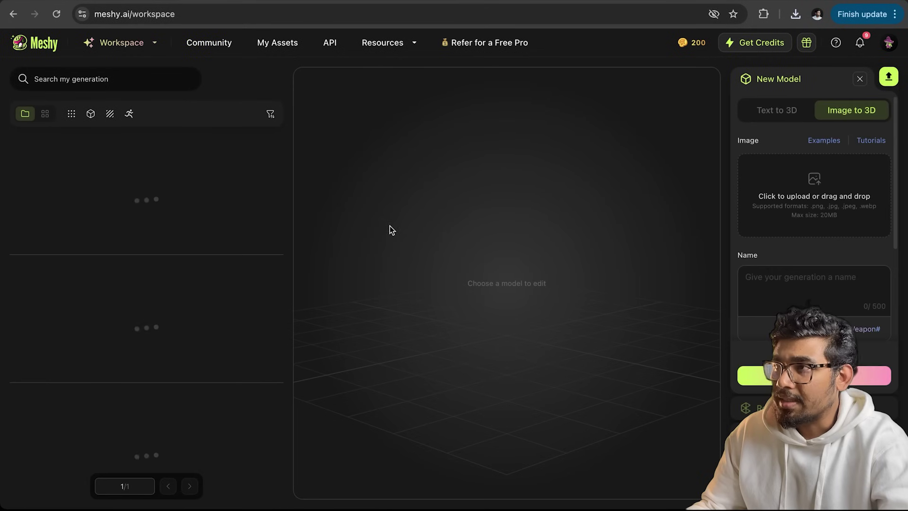
left_click(807, 195)
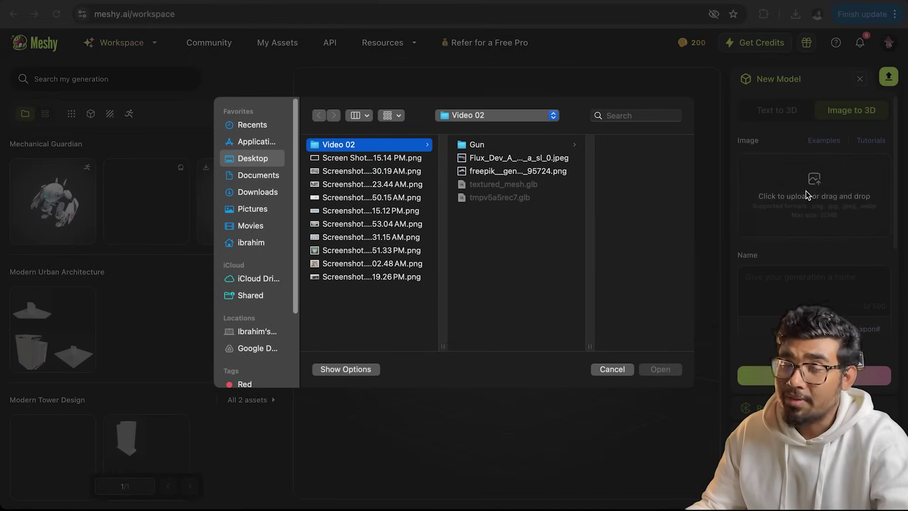
double_click(501, 158)
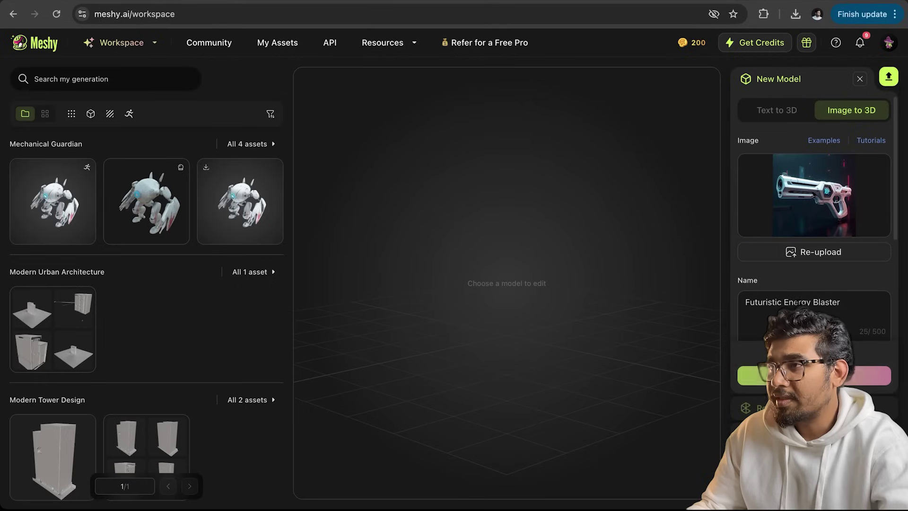
left_click(813, 375)
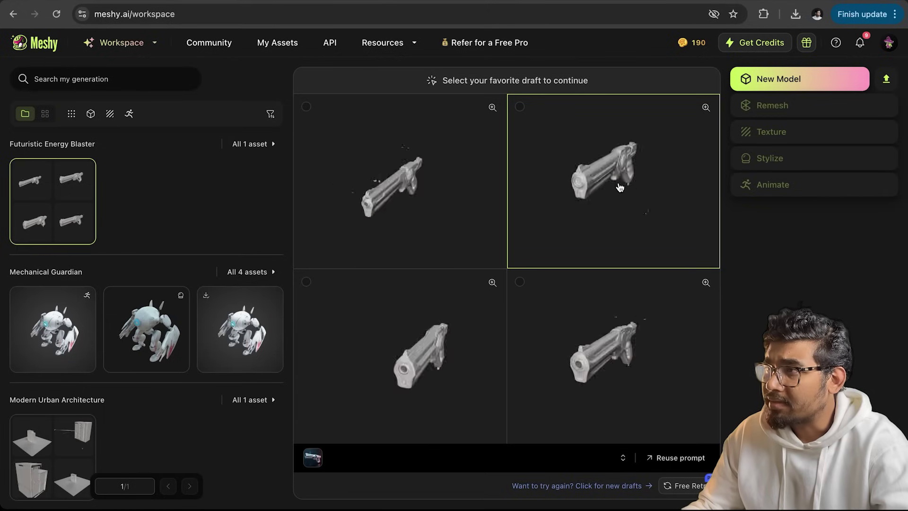
left_click(642, 187)
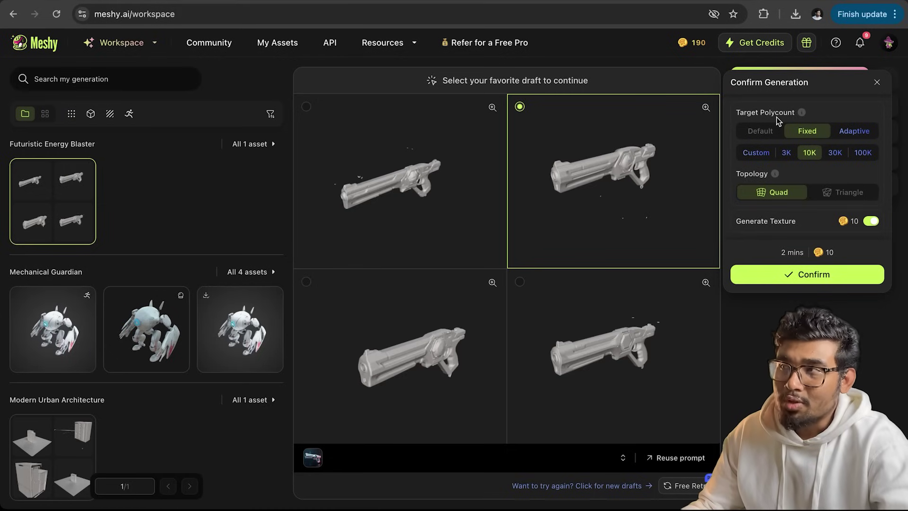
- Try to change the target polycount to Adaptive and to 3K, dismissing the plan upgrade offers
left_click(865, 135)
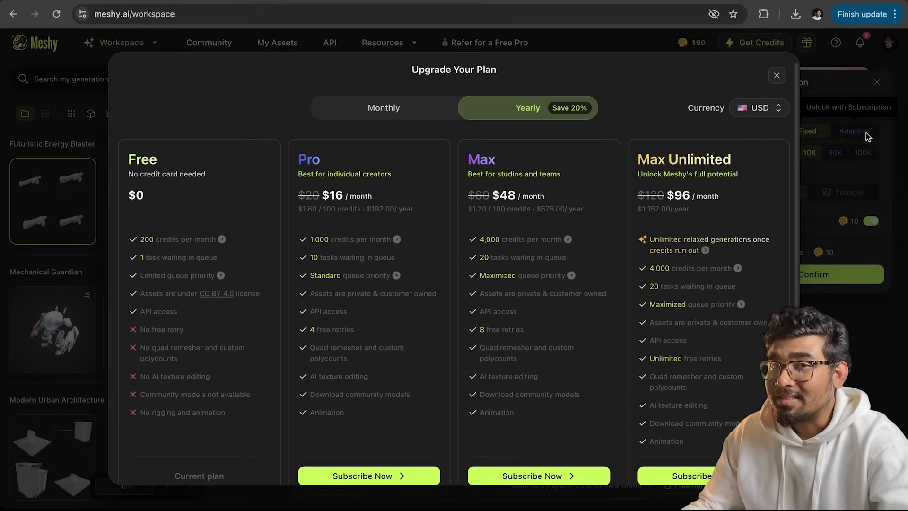
left_click(777, 76)
left_click(786, 152)
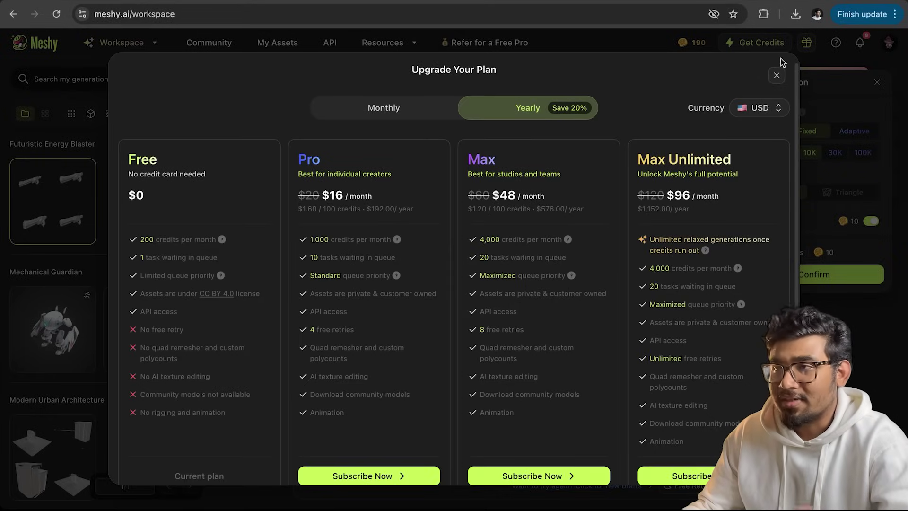
left_click(776, 75)
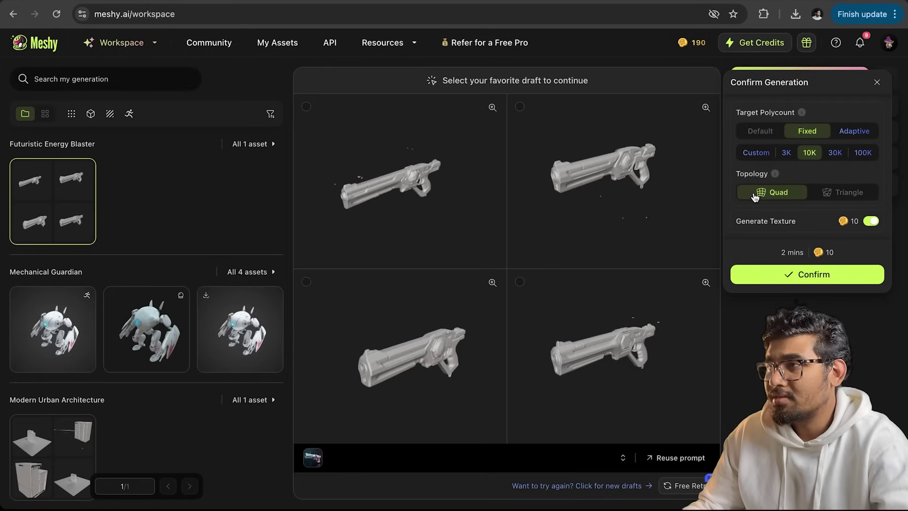
- Confirm the textured generation with a fixed 10K polycount and quad topology, and open the finished Futuristic Energy Blaster model
left_click(817, 277)
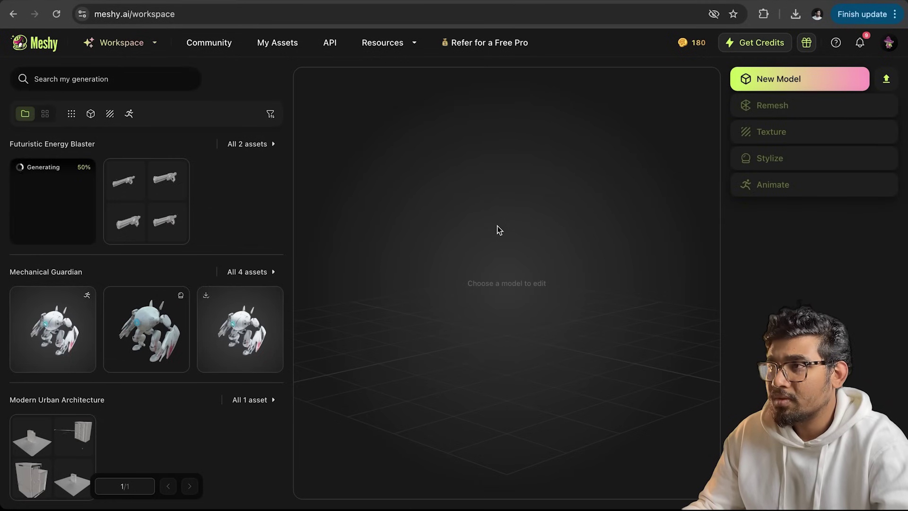
left_click(29, 210)
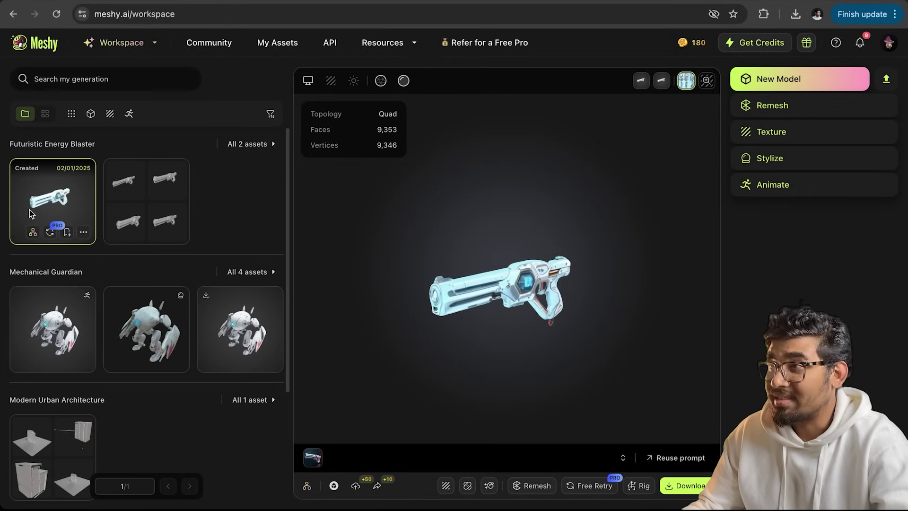
- Examine the generated gun from all sides, checking its quad wireframe, surface shading and muzzle
left_click_drag(520, 294, 595, 305)
left_click(381, 80)
left_click_drag(521, 209, 532, 337)
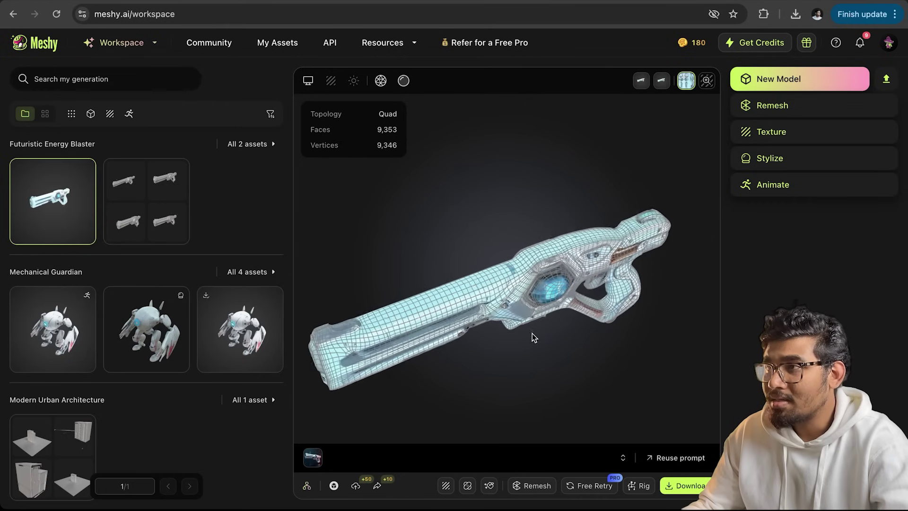
scroll(528, 293, "up", 3)
scroll(528, 292, "up", 5)
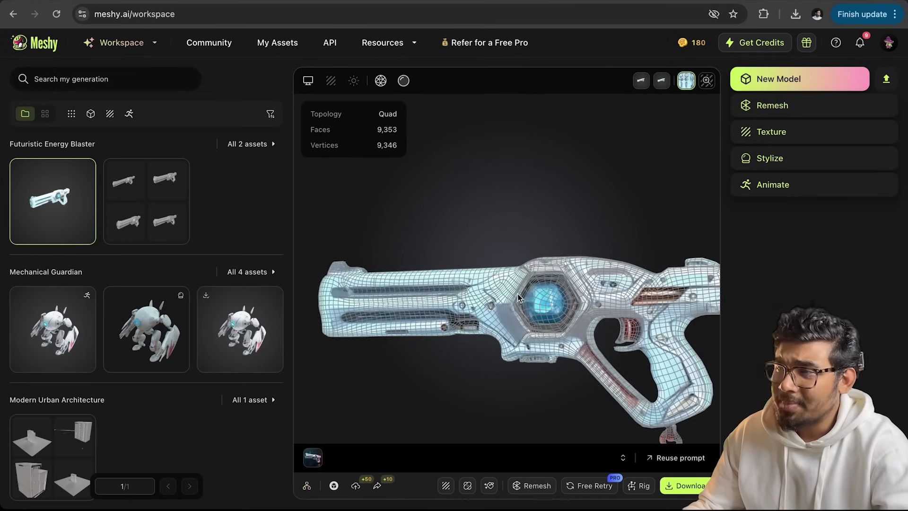
left_click_drag(559, 319, 575, 323)
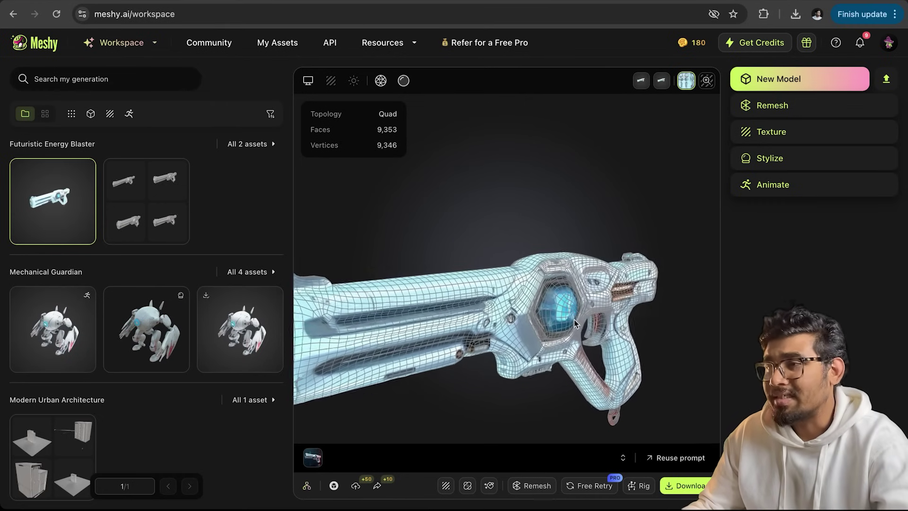
left_click(403, 81)
left_click_drag(412, 98, 525, 249)
left_click(405, 83)
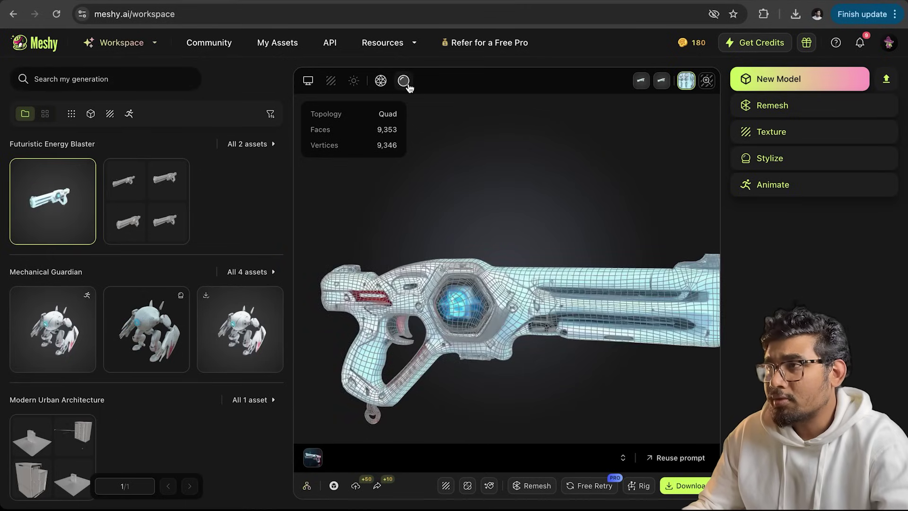
left_click(381, 81)
left_click_drag(570, 274, 467, 490)
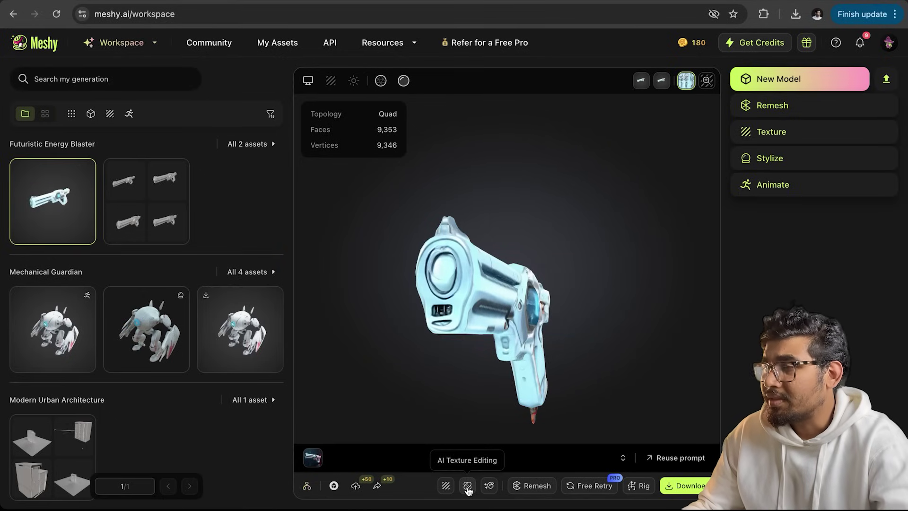
- Retexture the gun's muzzle opening with AI Texture Editing using the prompt "blue light" and select the second generated variation
left_click(467, 486)
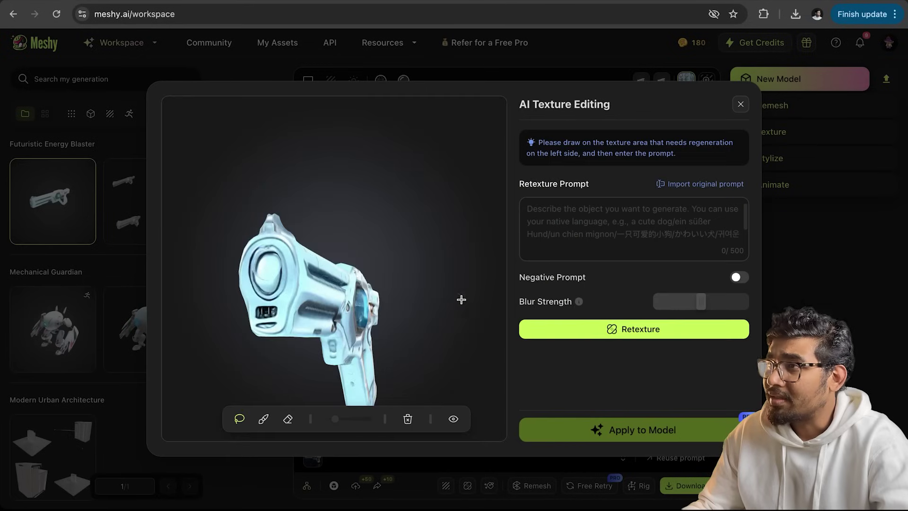
mouse_move(255, 245)
left_mouse_down()
mouse_move(277, 248)
mouse_move(280, 259)
mouse_move(265, 297)
mouse_move(239, 270)
mouse_move(255, 247)
mouse_move(277, 240)
mouse_move(276, 277)
mouse_move(250, 284)
mouse_move(256, 247)
left_mouse_up()
left_click(536, 218)
type("blue light")
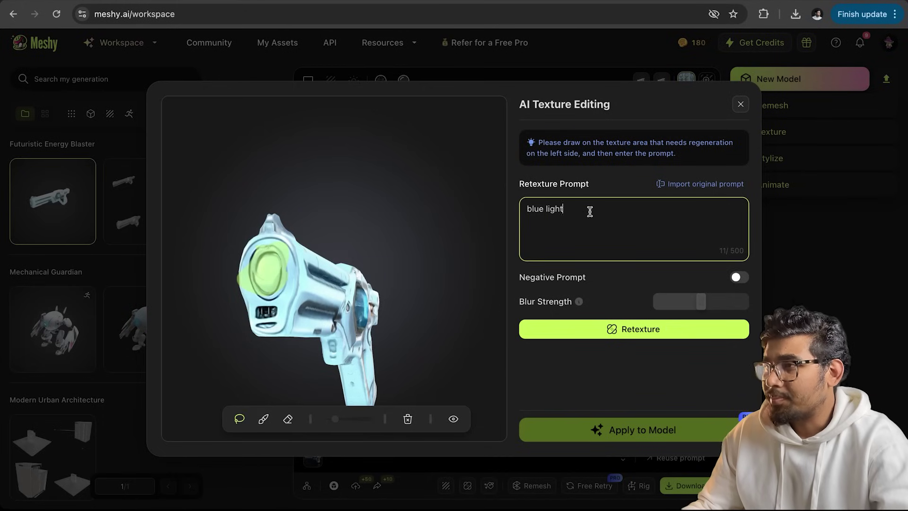
left_click(612, 328)
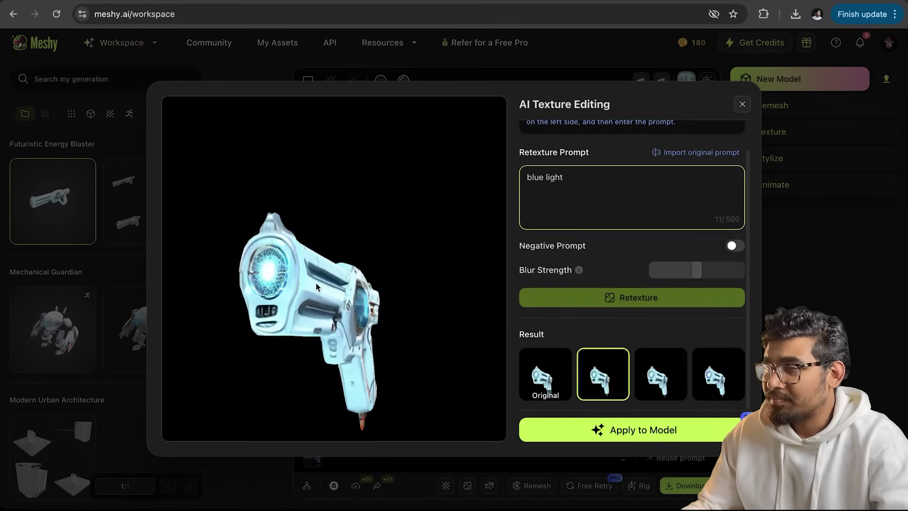
left_click(657, 381)
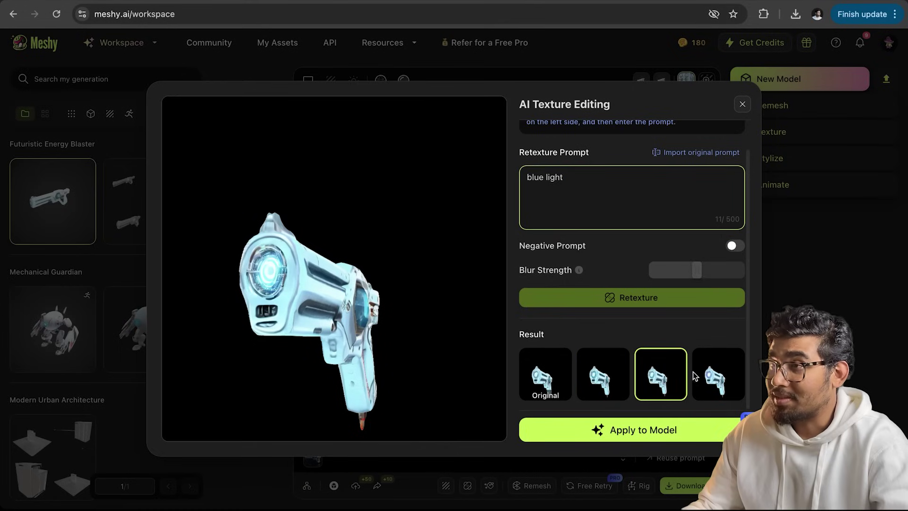
- Try to apply the second blue light variation to the model, dismiss the plan upgrade offer, and close AI Texture Editing without saving
left_click(703, 371)
left_click(660, 374)
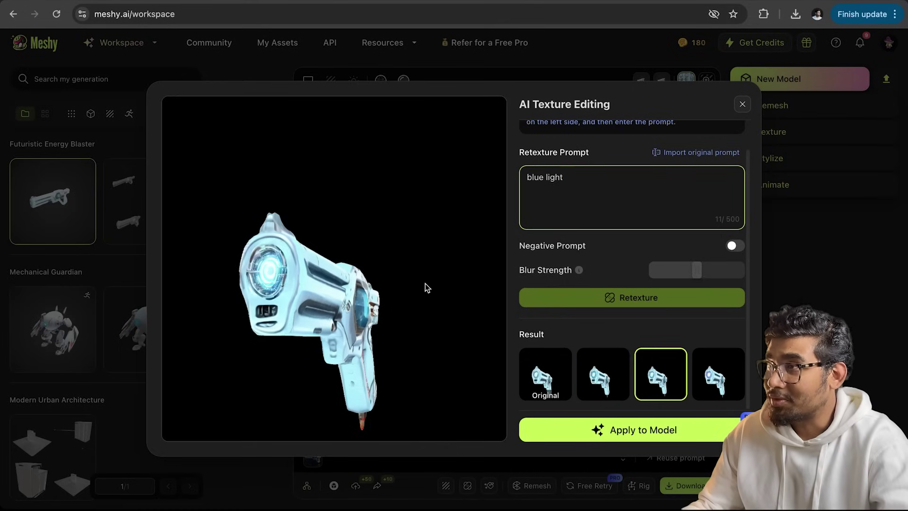
left_click(604, 429)
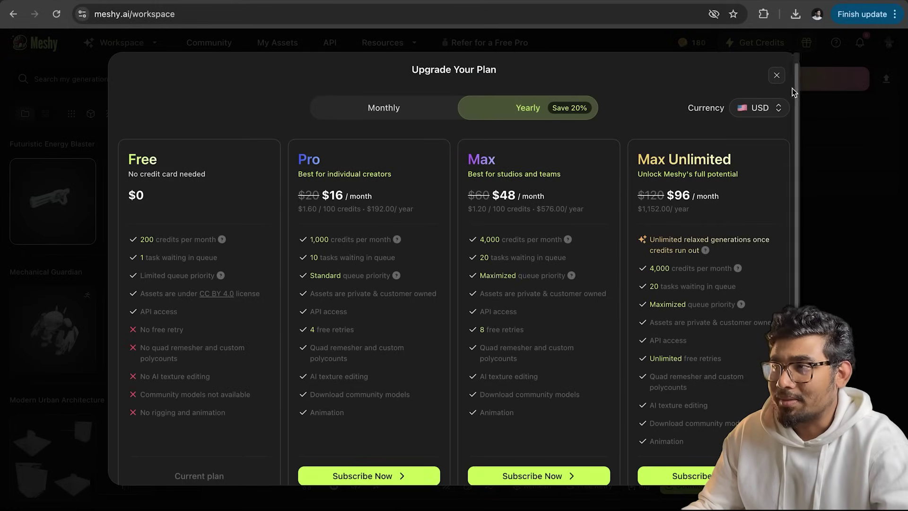
left_click(776, 75)
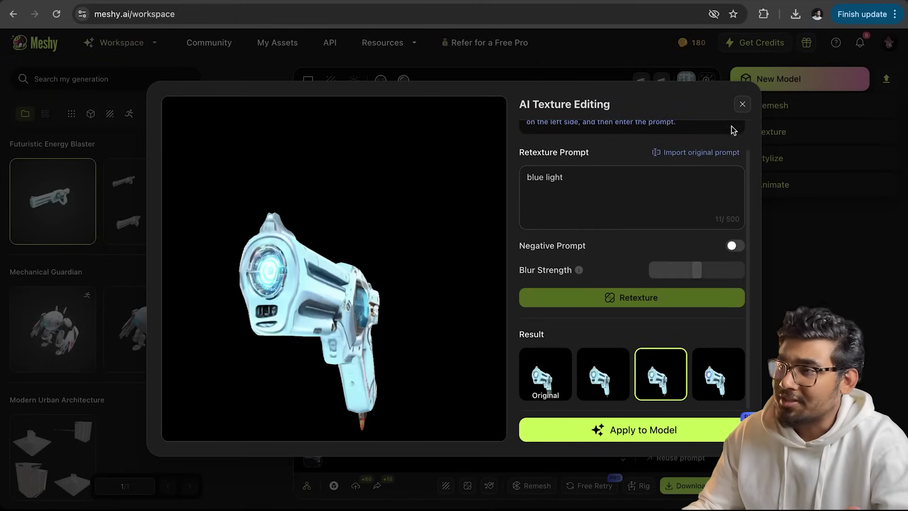
left_click(741, 104)
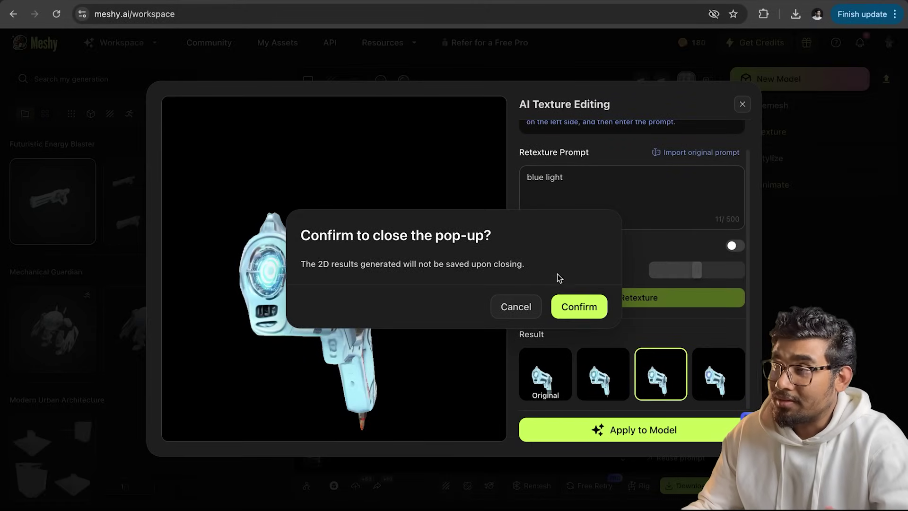
left_click(582, 305)
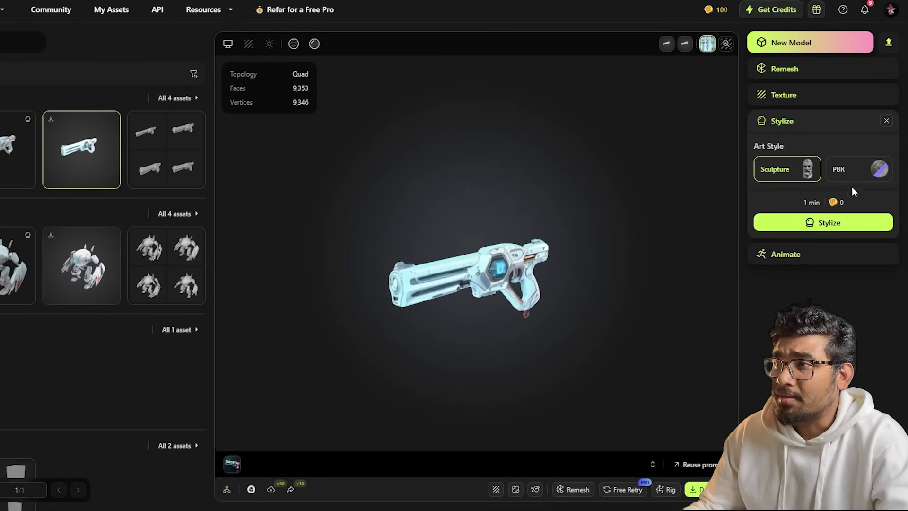
- Check the PBR and Sculpture art styles in Stylize and open the already stylized version of the gun
left_click(858, 173)
left_click(798, 176)
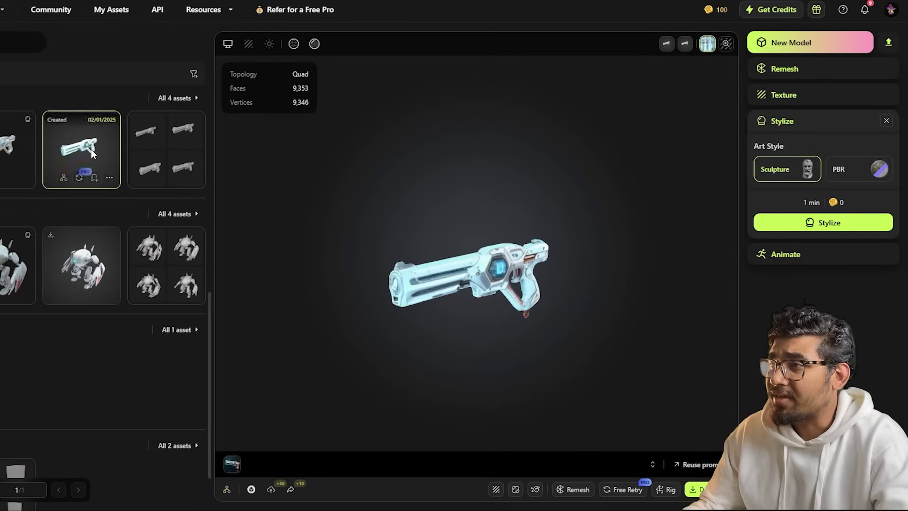
left_click(20, 148)
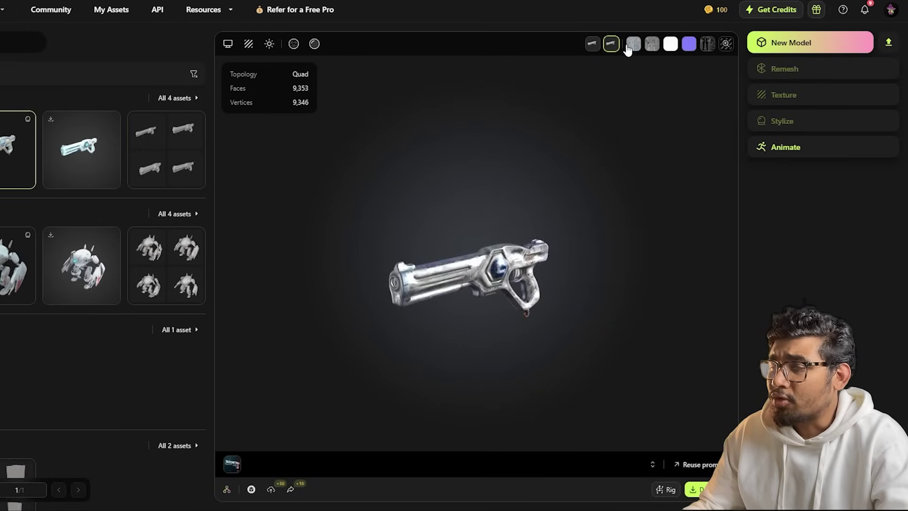
- Inspect each texture map of the stylized gun on its own, and reopen the original textured gun asset
left_click(634, 44)
left_click(652, 43)
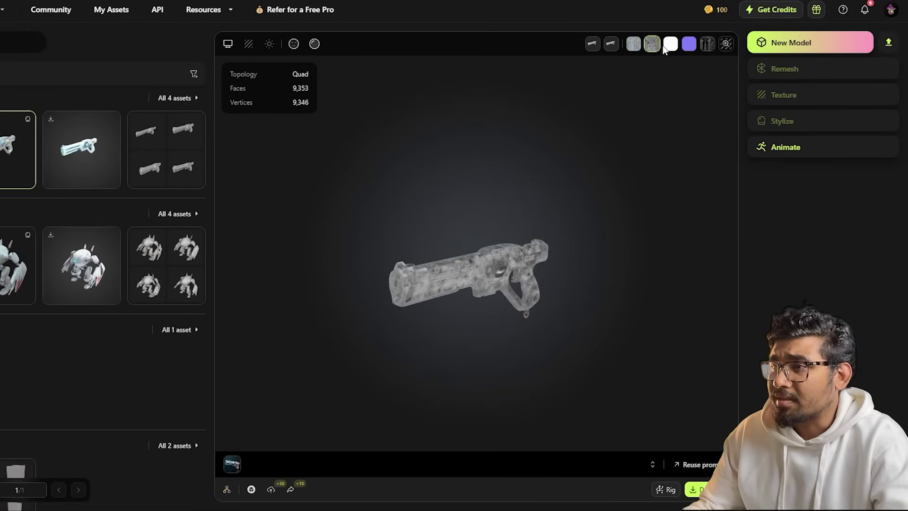
left_click(671, 44)
left_click(688, 43)
left_click(706, 44)
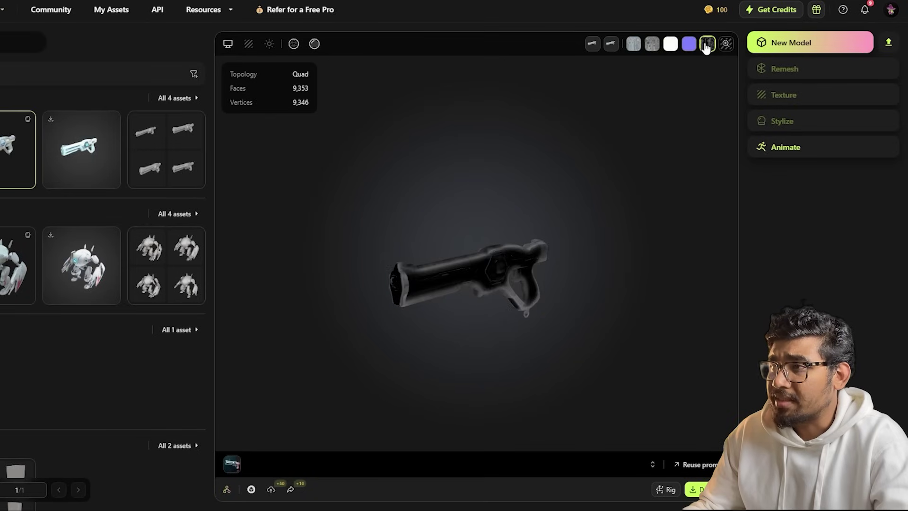
left_click(634, 43)
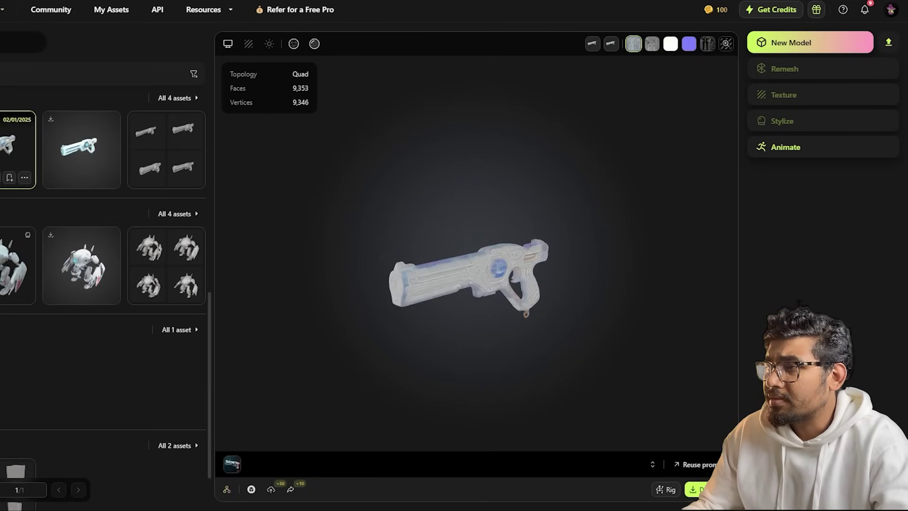
left_click(81, 147)
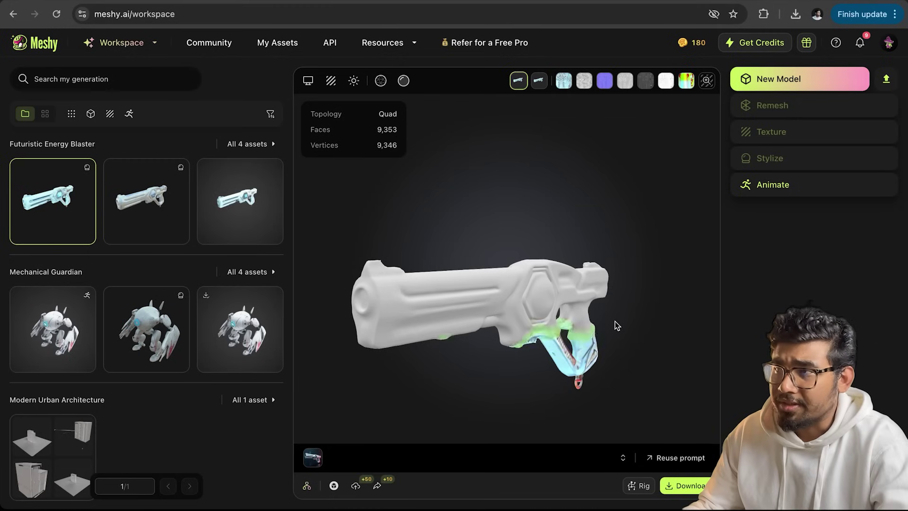
- Download the stylized Futuristic Energy Blaster model in FBX format
left_click(685, 486)
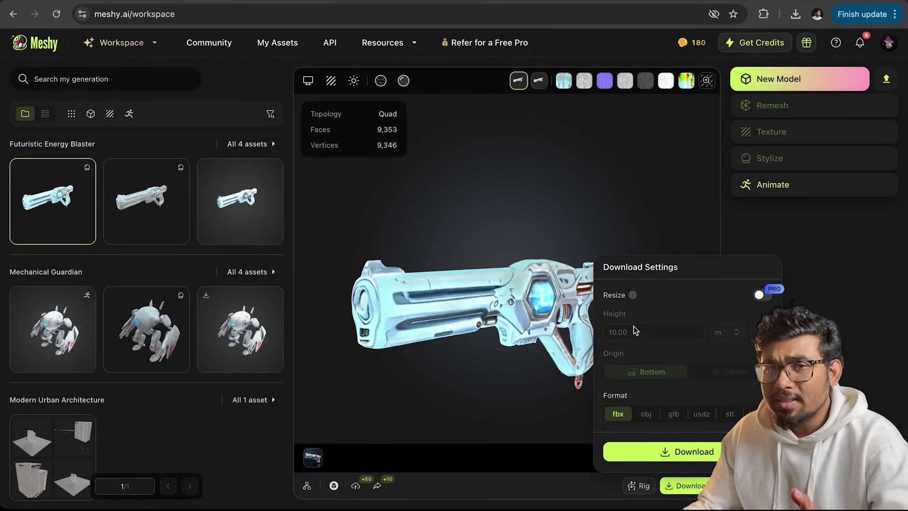
left_click(694, 451)
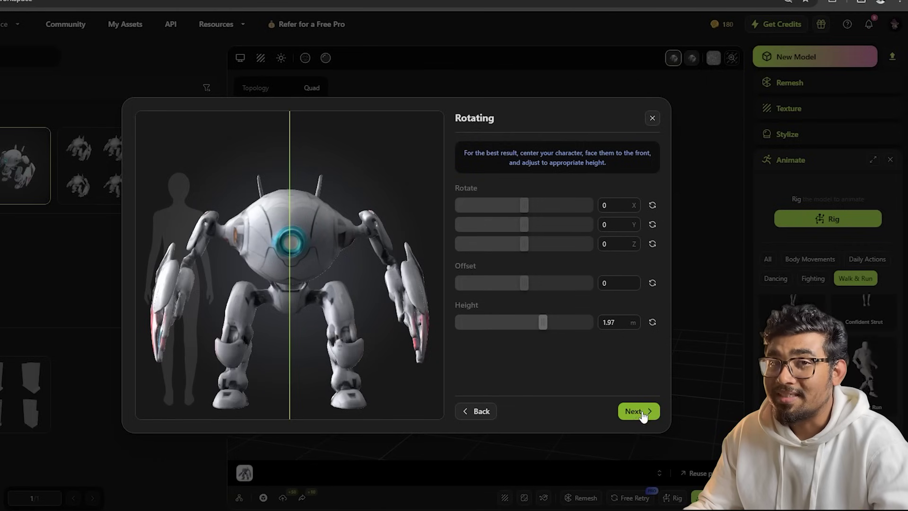
- Accept the robot's orientation and place the knee, ankle, wrist, elbow, shoulder and groin rig markers on its matching joints with symmetry on
left_click(641, 411)
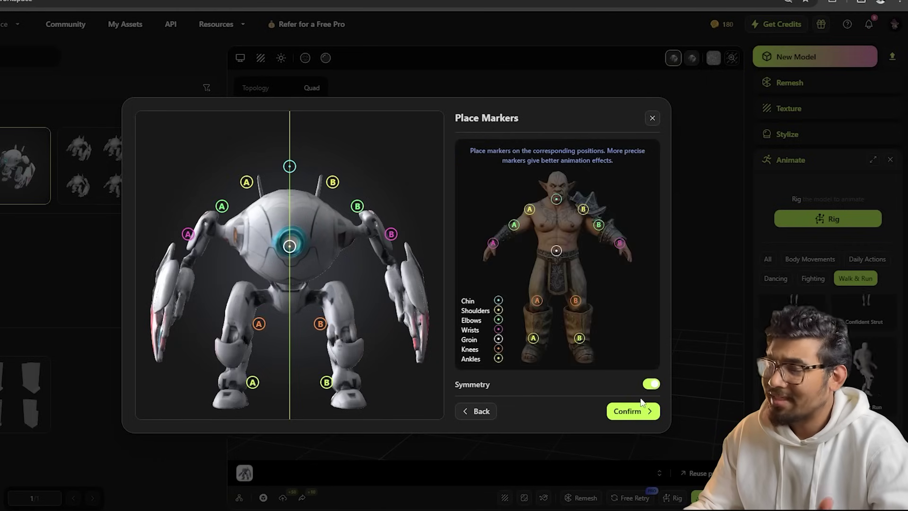
left_click_drag(345, 338, 352, 342)
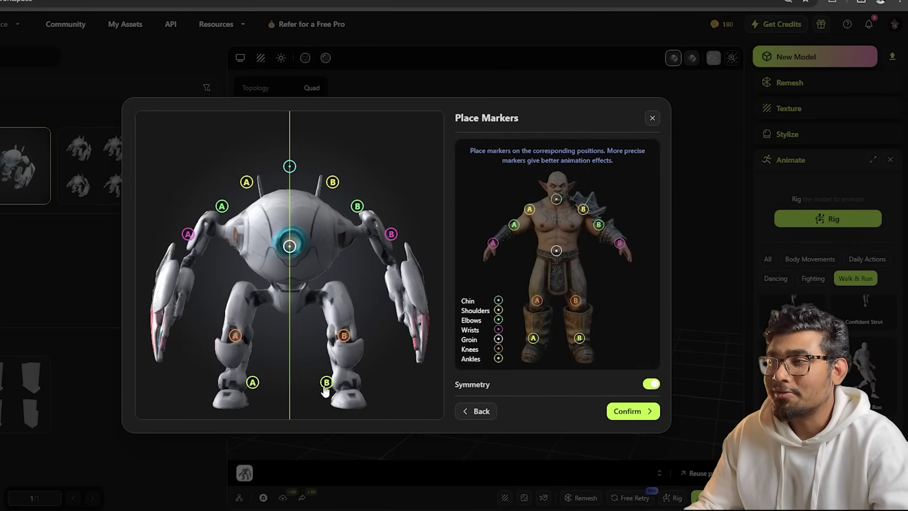
left_click_drag(327, 382, 343, 390)
left_click_drag(390, 234, 403, 302)
left_click_drag(357, 206, 392, 263)
left_click_drag(332, 182, 364, 227)
left_click_drag(289, 247, 293, 263)
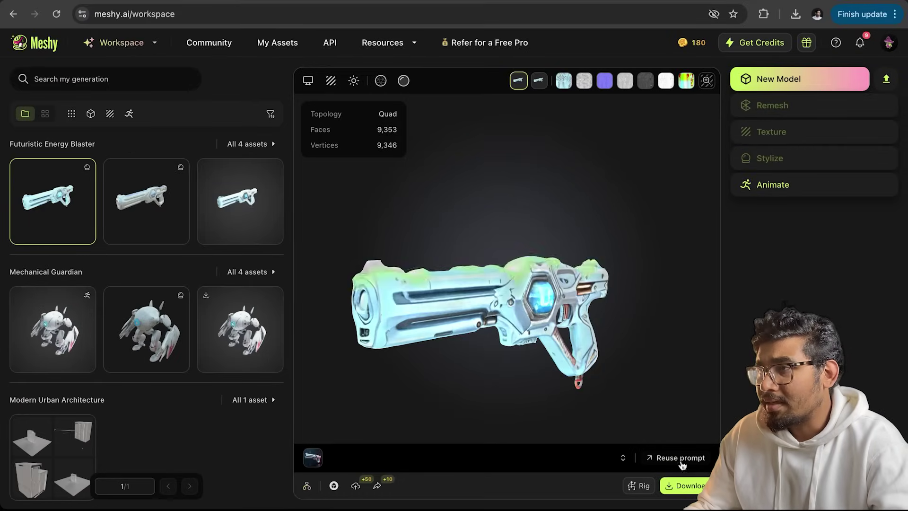
- Open the download settings for the stylized Futuristic Energy Blaster gun
left_click(685, 485)
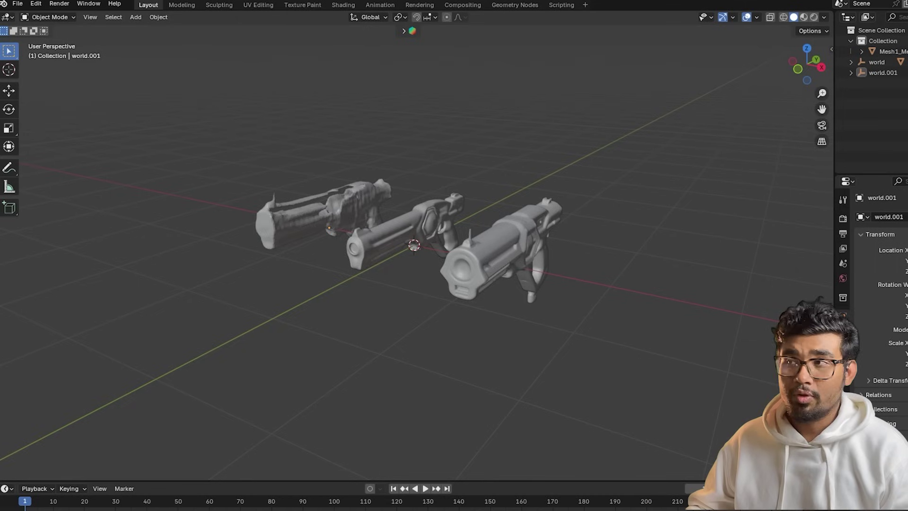
- Switch to Blender and compare the untextured shapes of the three imported guns from several angles
middle_click_drag(331, 247, 288, 273)
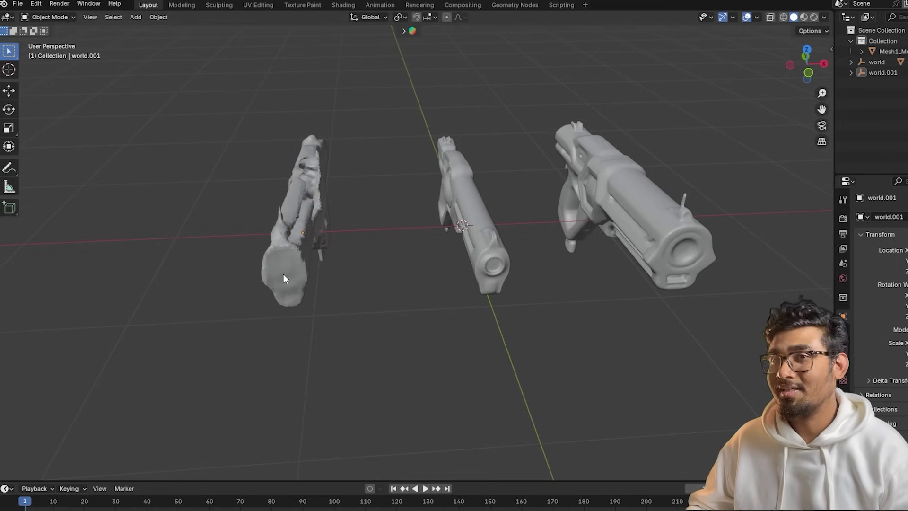
middle_click_drag(293, 274, 291, 289)
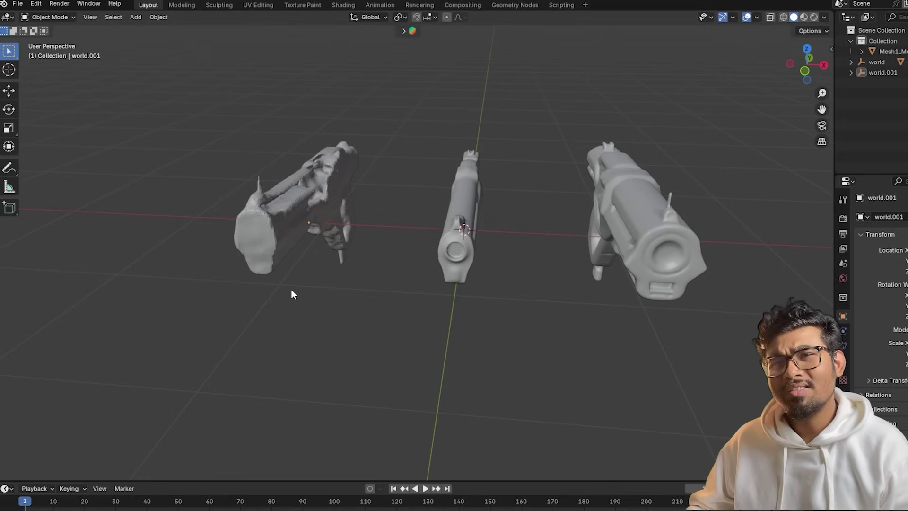
middle_click_drag(302, 293, 331, 178)
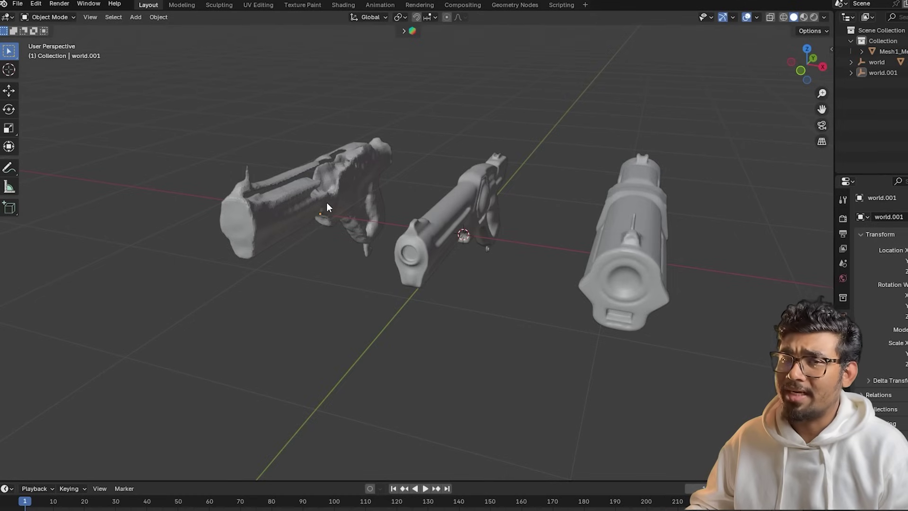
middle_click_drag(327, 203, 312, 203)
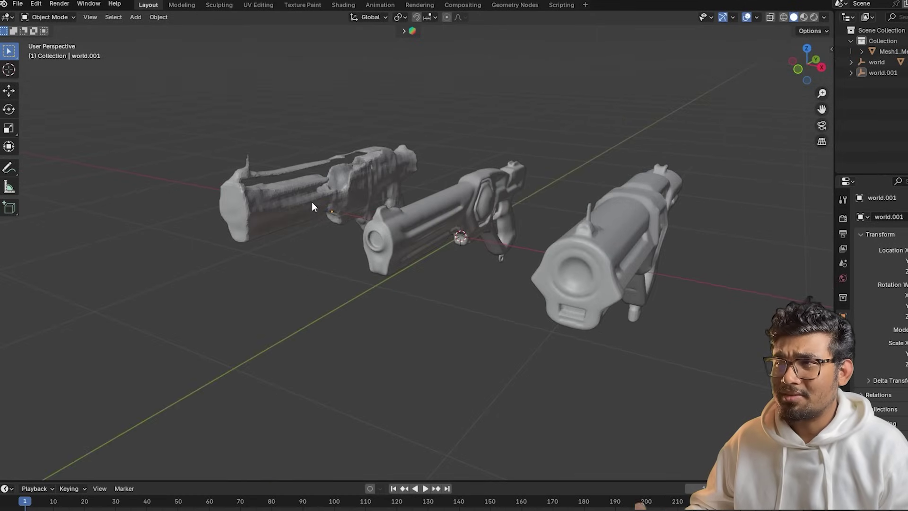
middle_click_drag(389, 225, 402, 221)
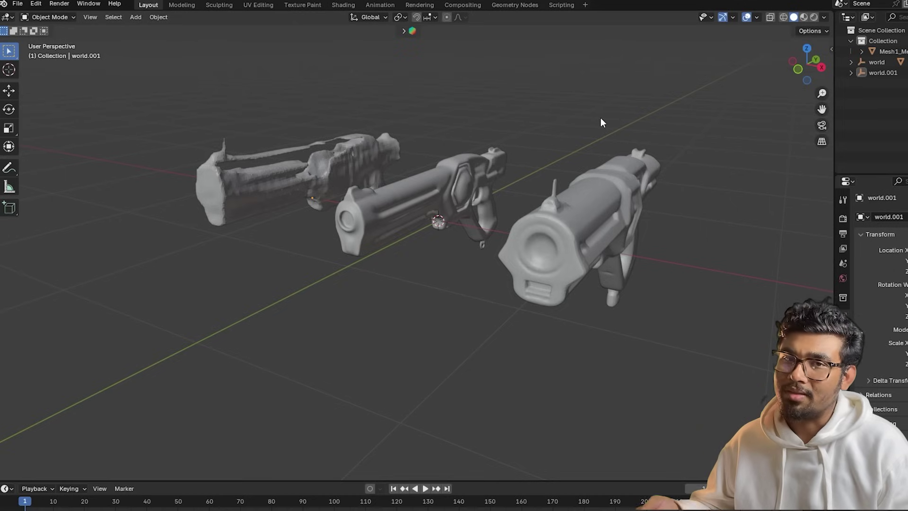
- Display the three guns in Material Preview shading and compare their surfaces, selecting and deselecting the white gun
left_click(804, 17)
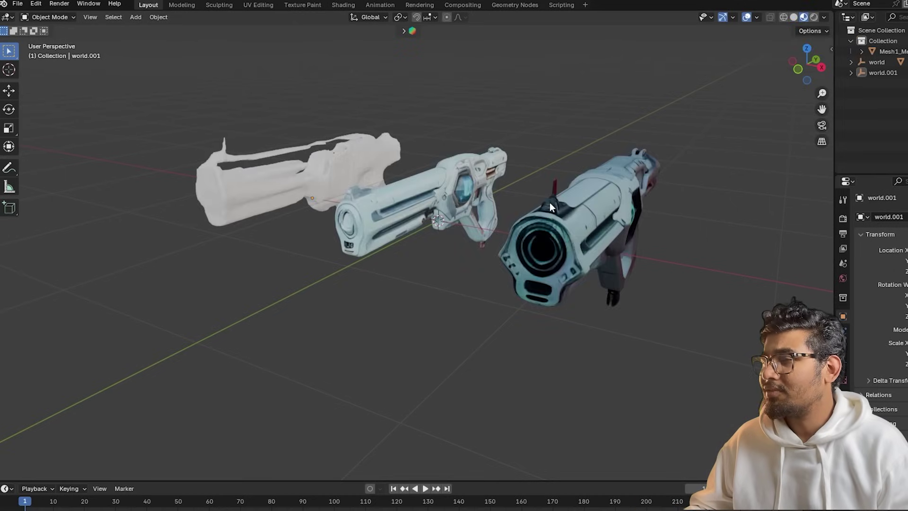
mouse_move(529, 198)
middle_mouse_down()
mouse_move(488, 181)
mouse_move(538, 220)
mouse_move(529, 215)
middle_mouse_up()
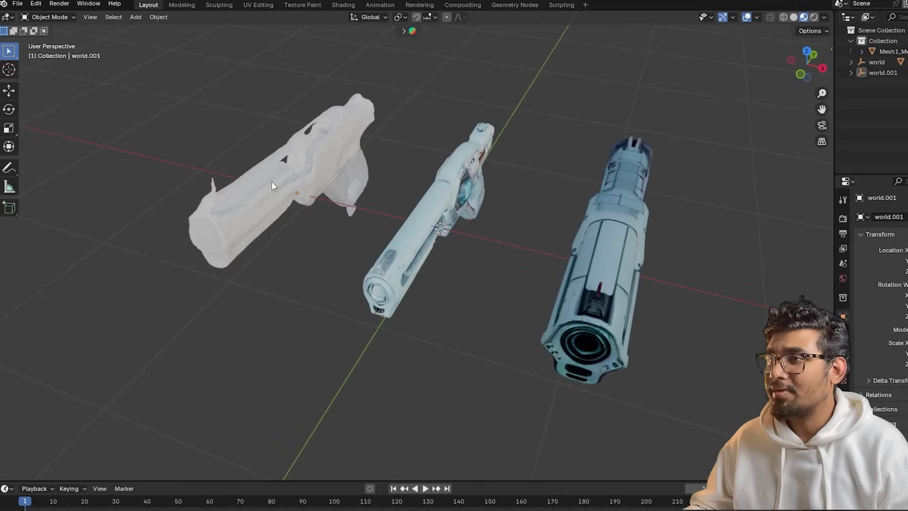
left_click_drag(203, 101, 280, 229)
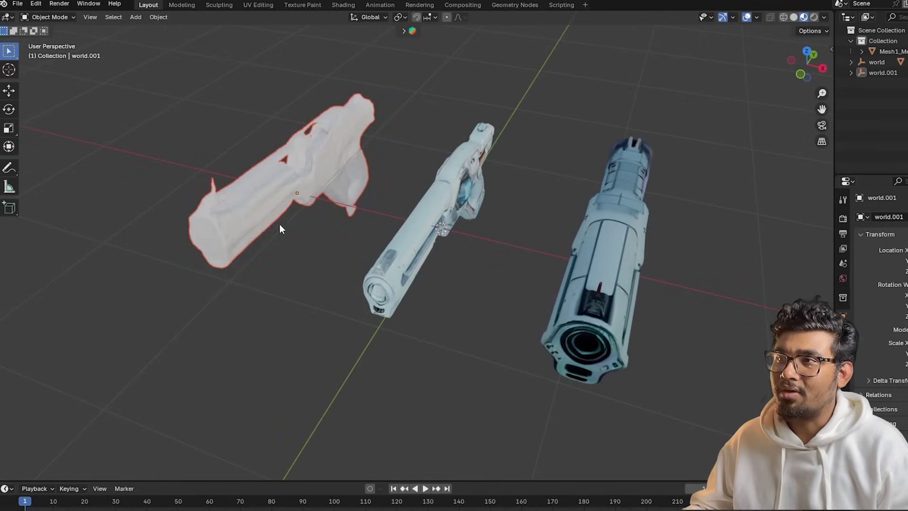
left_click(248, 264)
left_click(228, 196)
left_click(278, 247)
middle_click_drag(284, 214, 269, 192)
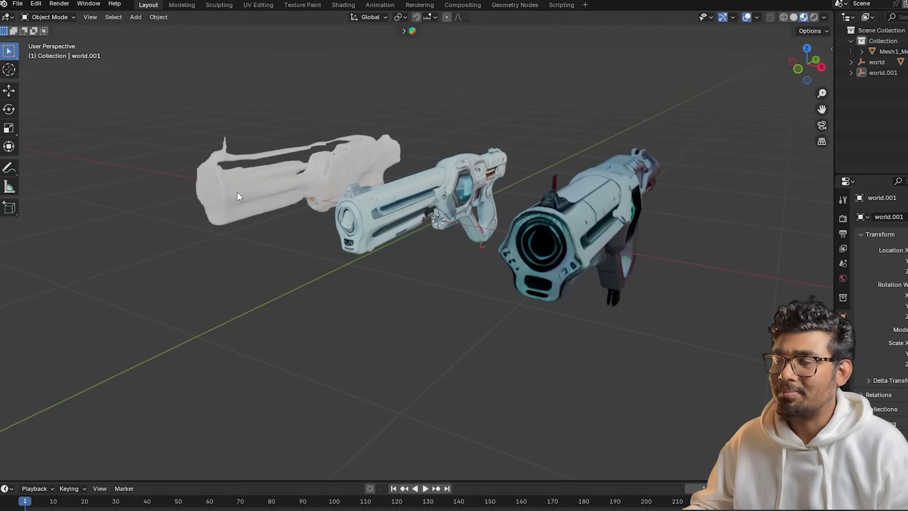
middle_click_drag(244, 220, 249, 228)
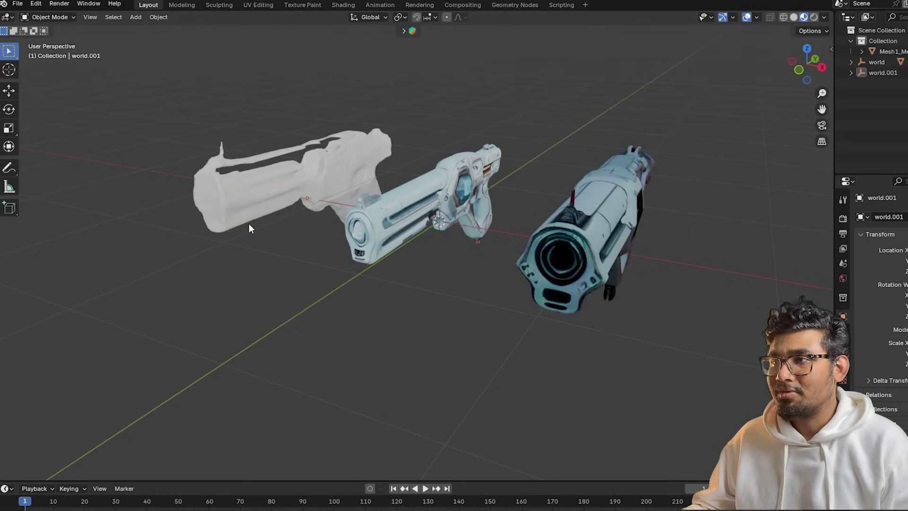
- Examine the textures of the two textured guns up close, focusing on the larger gun with the dark muzzle
middle_click_drag(468, 243, 443, 262)
scroll(444, 262, "up", 3)
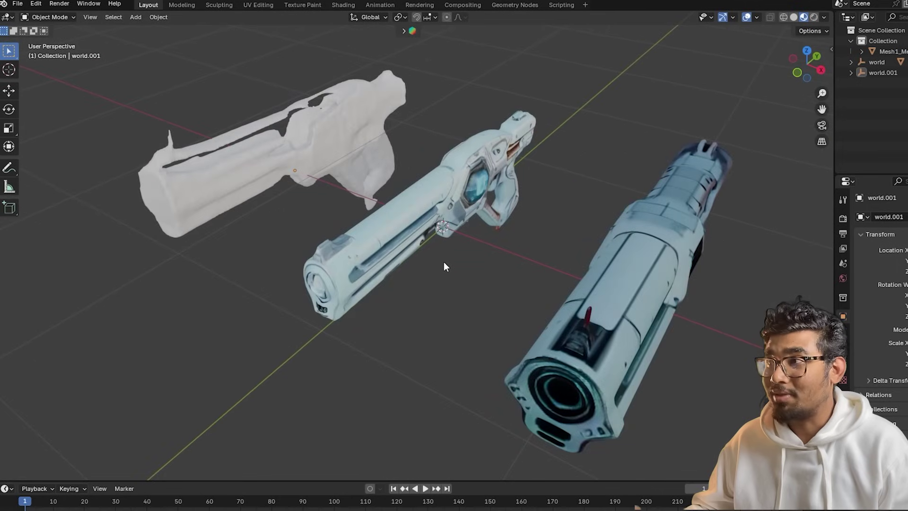
mouse_move(435, 257)
middle_mouse_down("shift")
mouse_move(381, 226)
mouse_move(400, 249)
mouse_move(348, 219)
mouse_move(338, 223)
mouse_move(472, 283)
mouse_move(467, 295)
mouse_move(421, 266)
middle_mouse_up("shift")
scroll(444, 263, "up", 5)
scroll(410, 232, "down", 3)
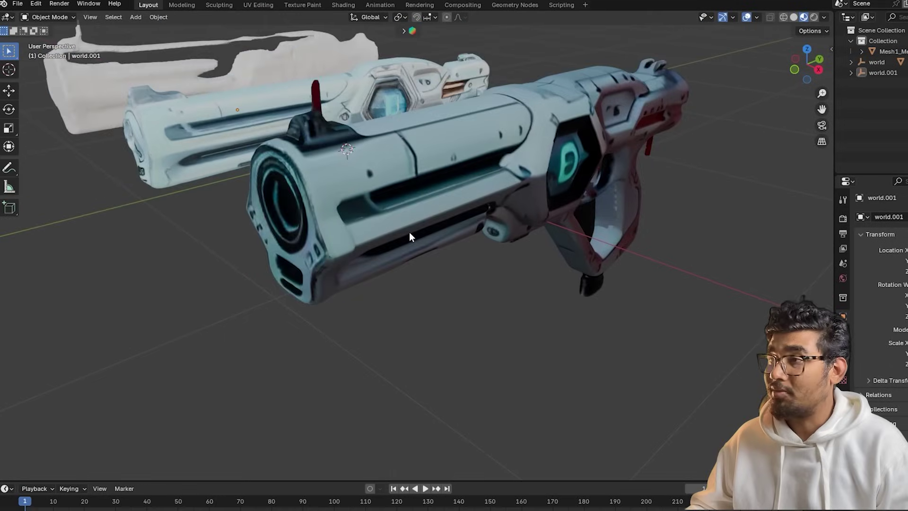
scroll(409, 232, "down", 2)
middle_click_drag(407, 233, 485, 209)
scroll(496, 198, "down", 3)
middle_click_drag(478, 246, 506, 253)
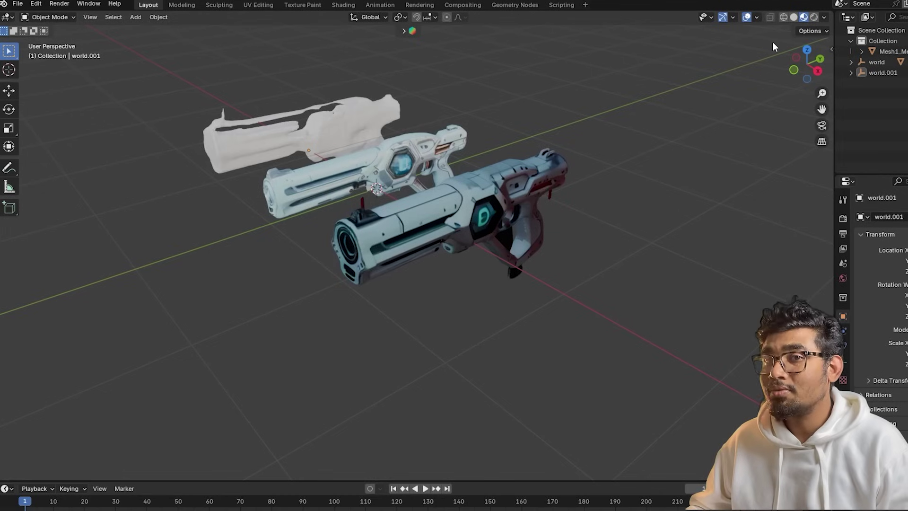
- Enable the wireframe overlay on the models and lower its opacity
left_click(757, 16)
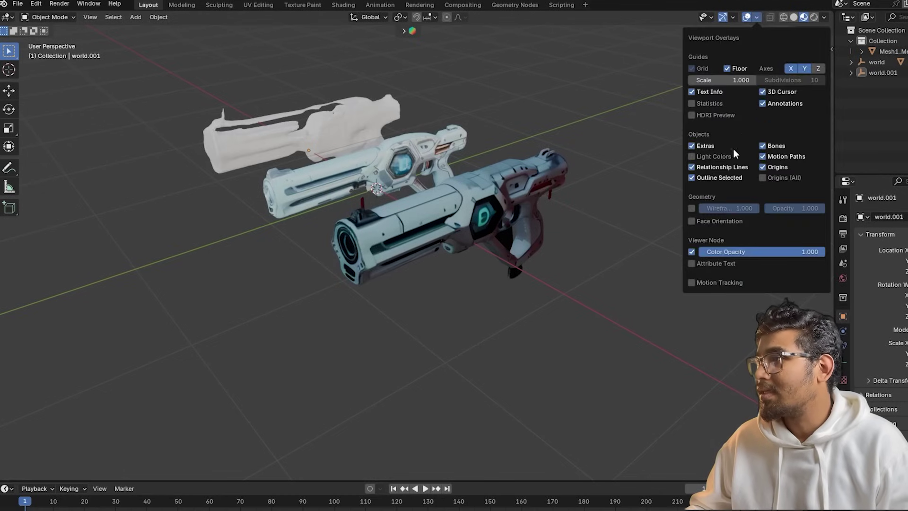
left_click(691, 209)
left_click_drag(784, 208, 762, 209)
- Examine the wireframe topology of the middle gun and the dark-muzzled gun, comparing their mesh density and face layout
scroll(373, 254, "up", 6)
middle_click_drag(373, 250, 394, 257)
scroll(393, 256, "down", 8)
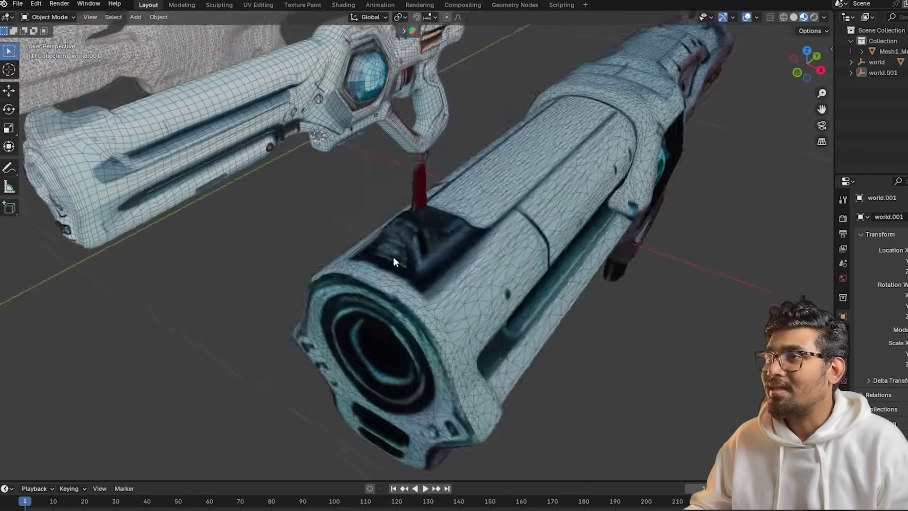
left_click(270, 193)
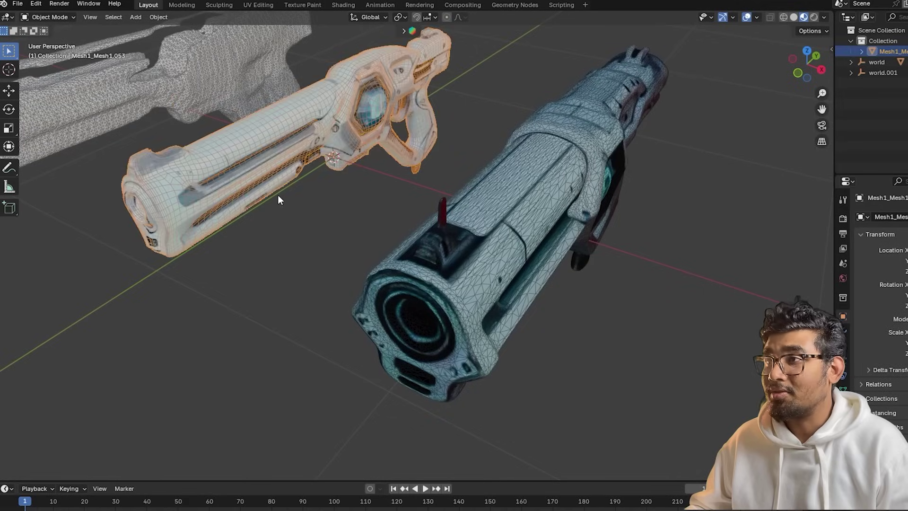
scroll(298, 189, "down", 4)
left_click(330, 246)
scroll(350, 247, "up", 8)
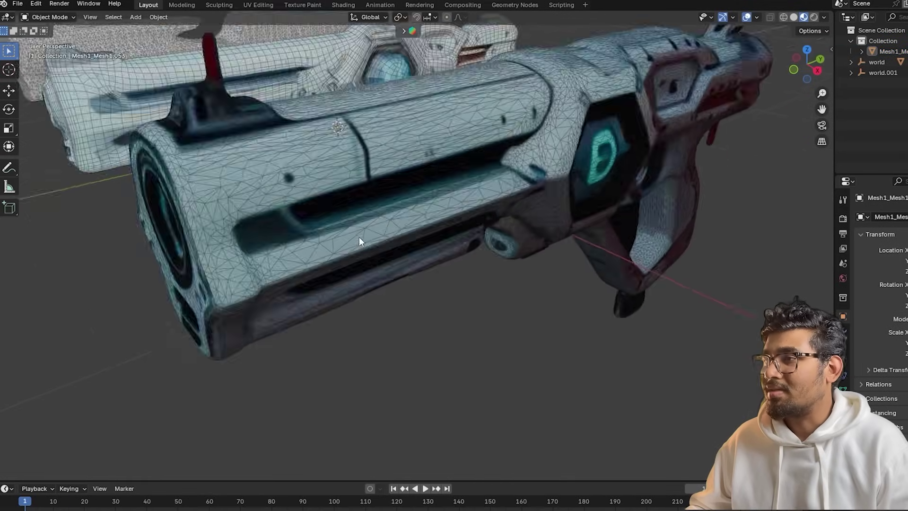
scroll(357, 234, "down", 6)
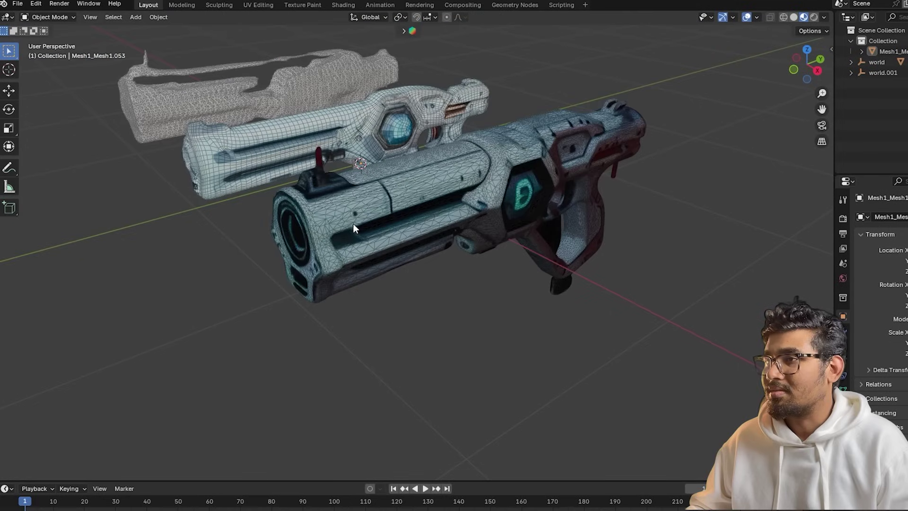
- Turn on the Statistics overlay in the viewport to display the scene's geometry counts
left_click(823, 18)
left_click(756, 18)
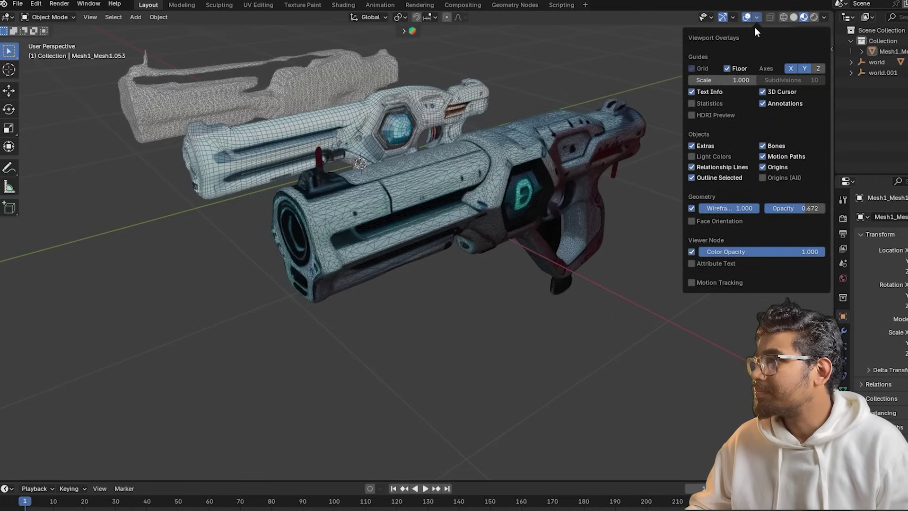
left_click(705, 103)
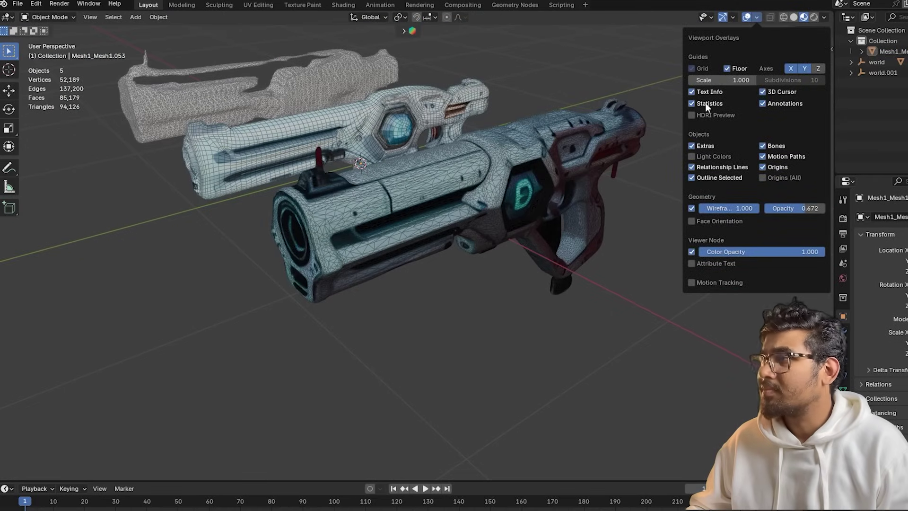
- Select the dark-muzzled gun and the middle gun in turn to compare their vertex, face and triangle counts, ending with nothing selected
left_click(547, 208)
middle_click_drag(179, 175, 112, 181)
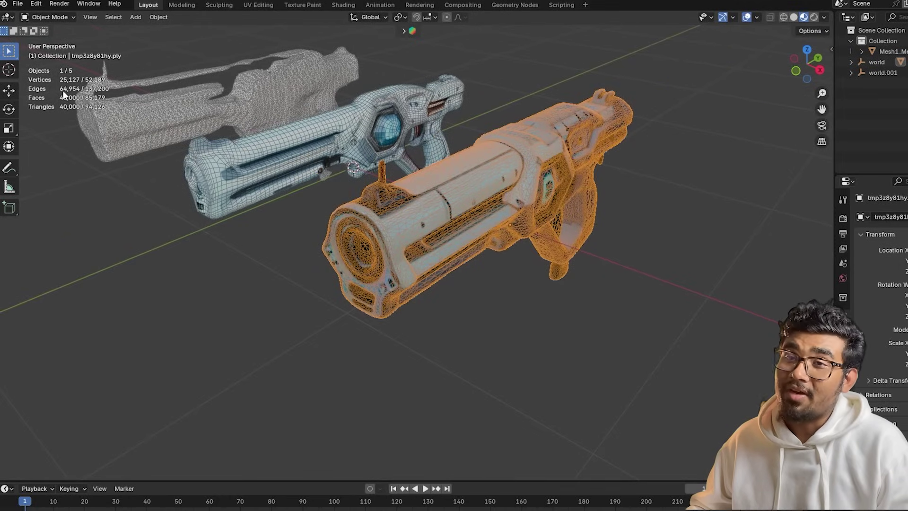
left_click(229, 168)
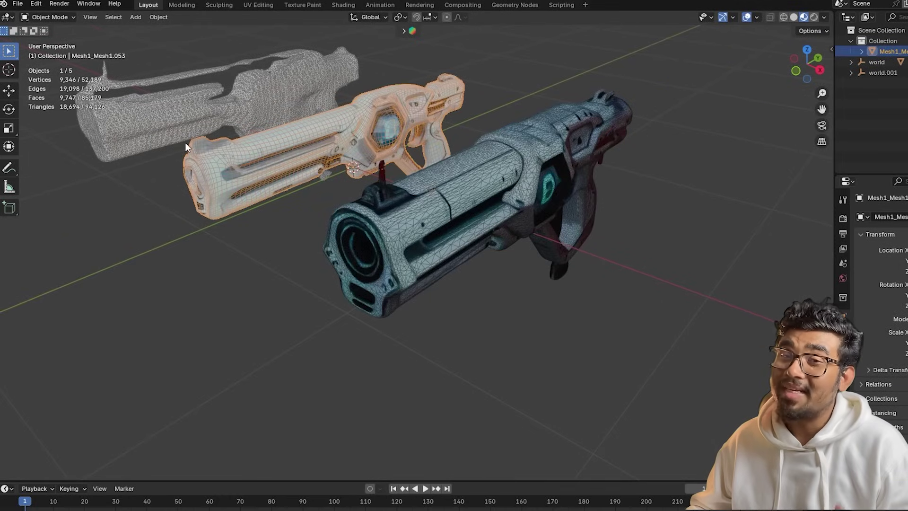
middle_click_drag(237, 164, 270, 169)
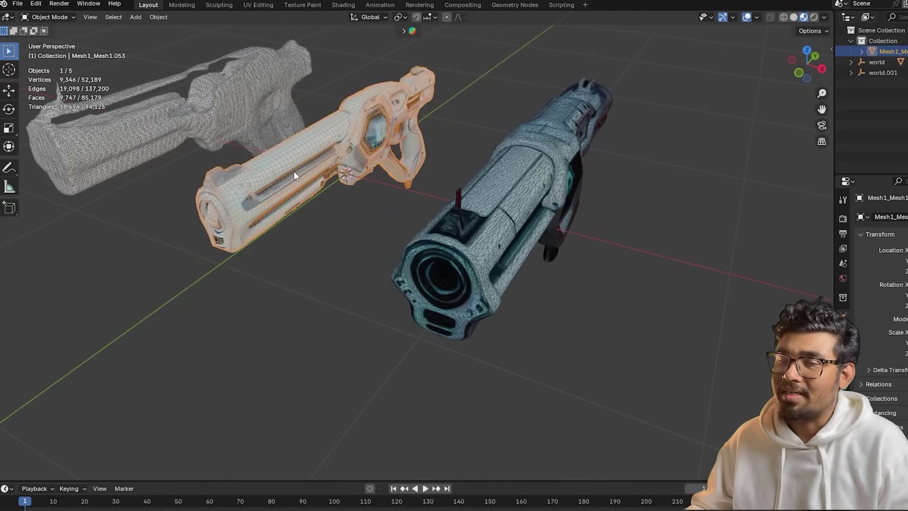
middle_click_drag(443, 220, 417, 212)
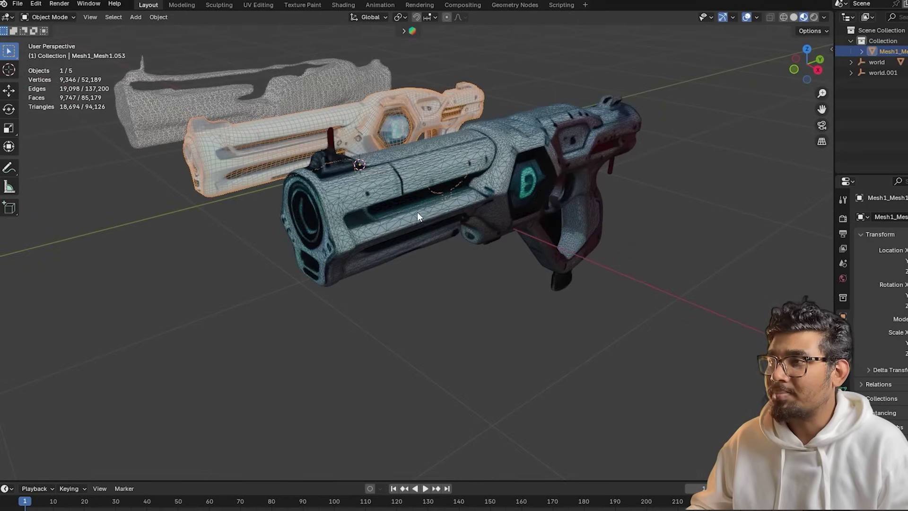
left_click(412, 206)
left_click(449, 264)
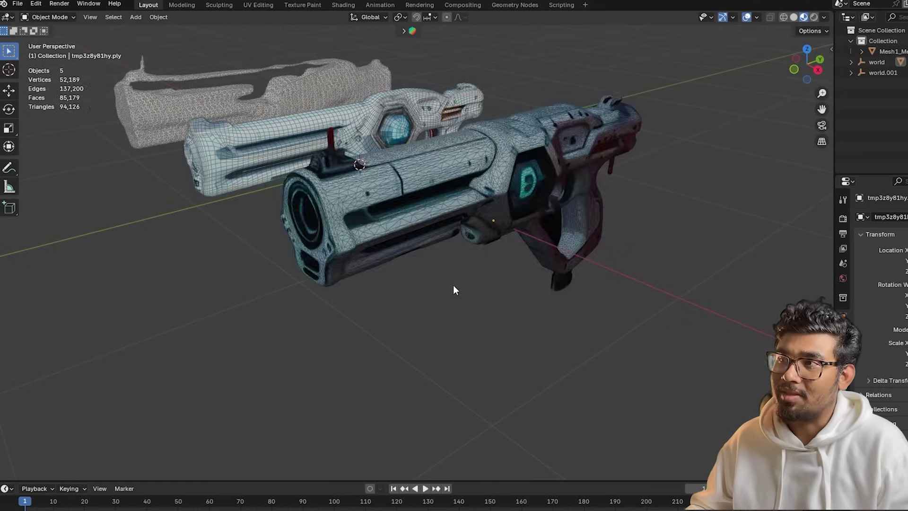
- Inspect the dark-muzzled gun's wireframe up close beside the middle gun, ending with all three models in view
middle_click_drag(452, 285, 517, 224)
middle_click_drag(594, 211, 481, 228)
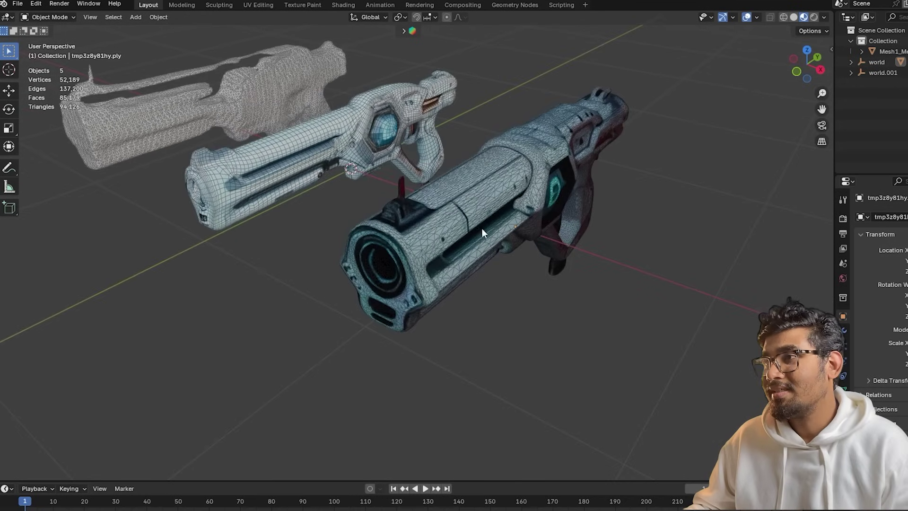
scroll(478, 228, "up", 2)
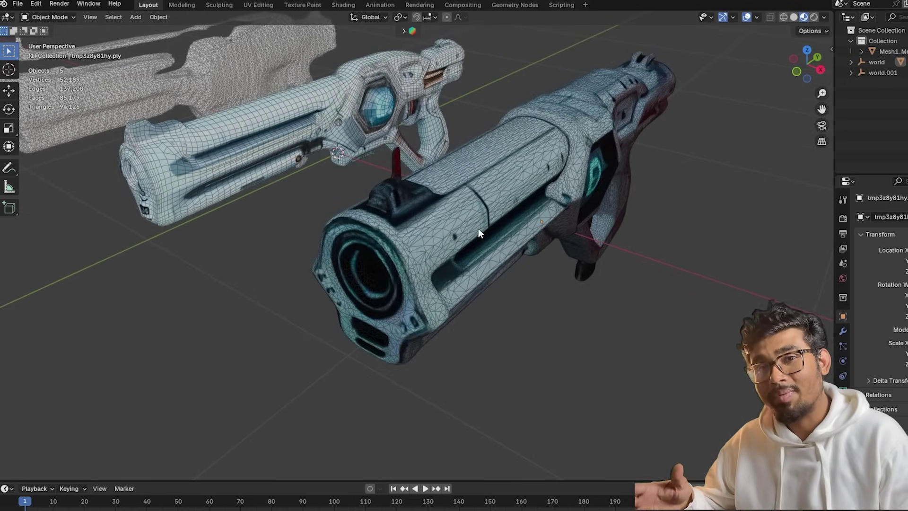
middle_click_drag(483, 231, 456, 234)
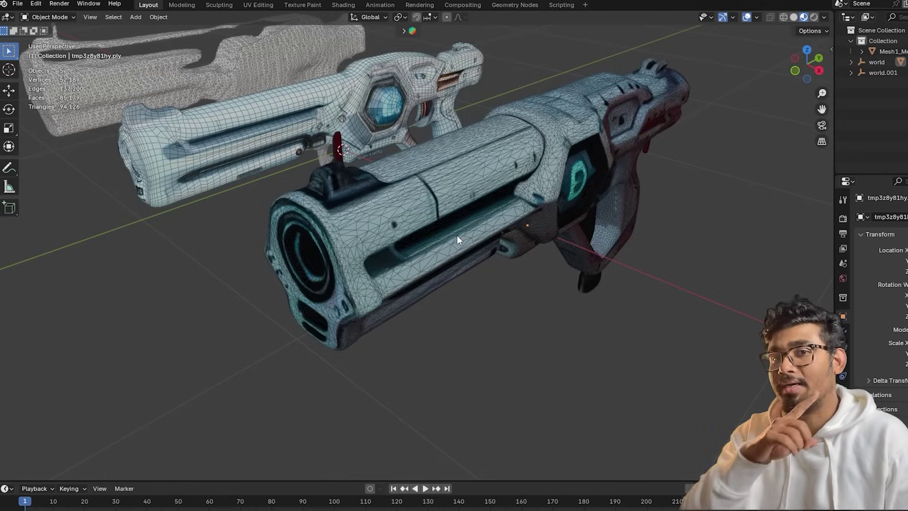
scroll(457, 234, "down", 3)
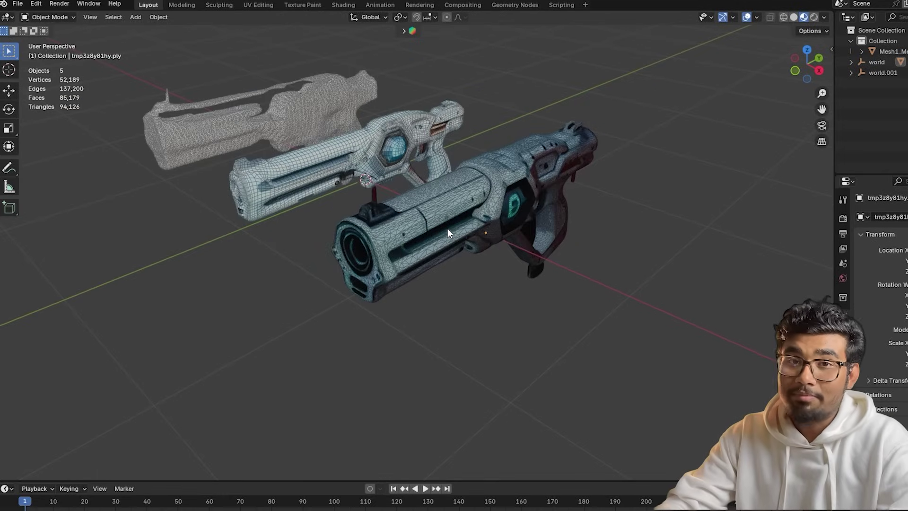